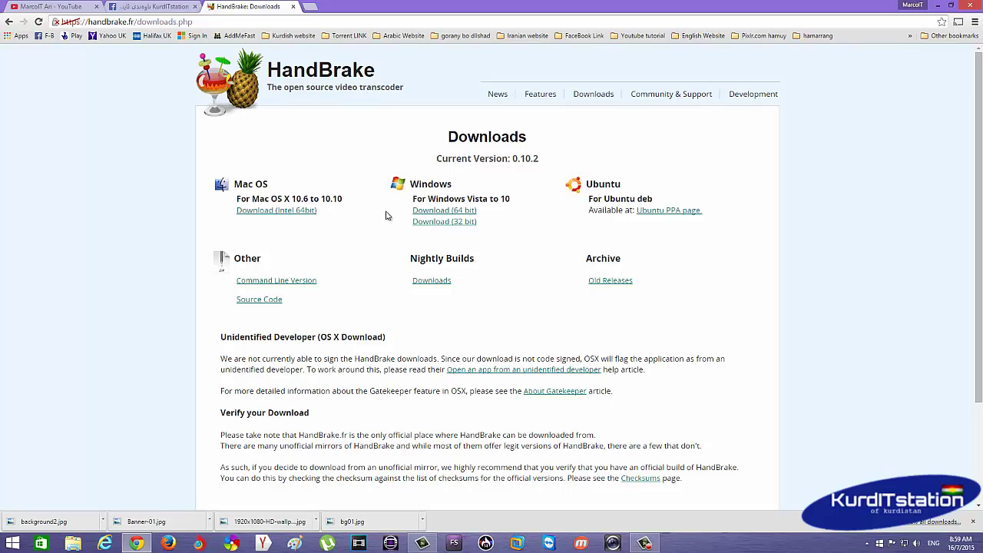
Step: Download the 64-bit Windows version of HandBrake 0.10.2, keeping the Programs category and the suggested save path
left_click(453, 215)
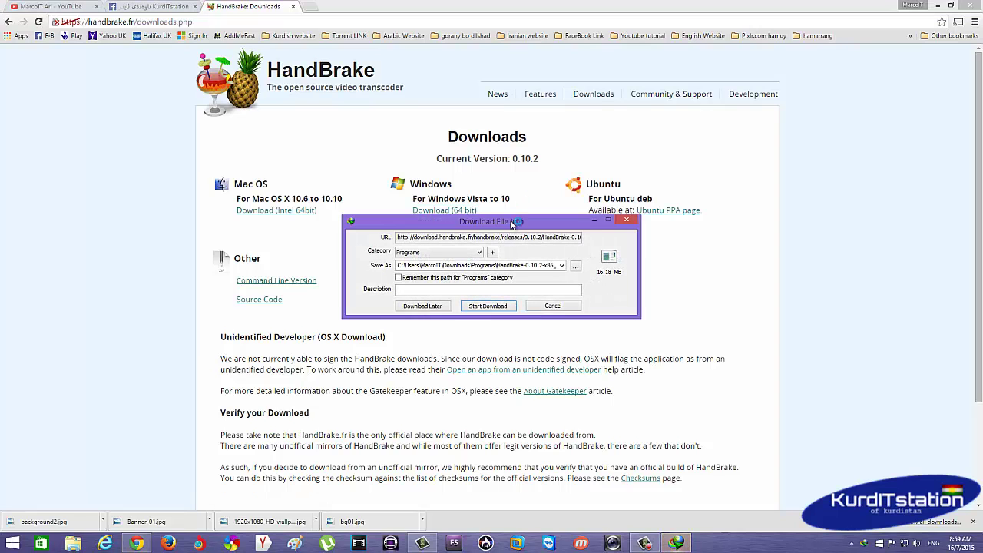
left_click_drag(510, 225, 519, 188)
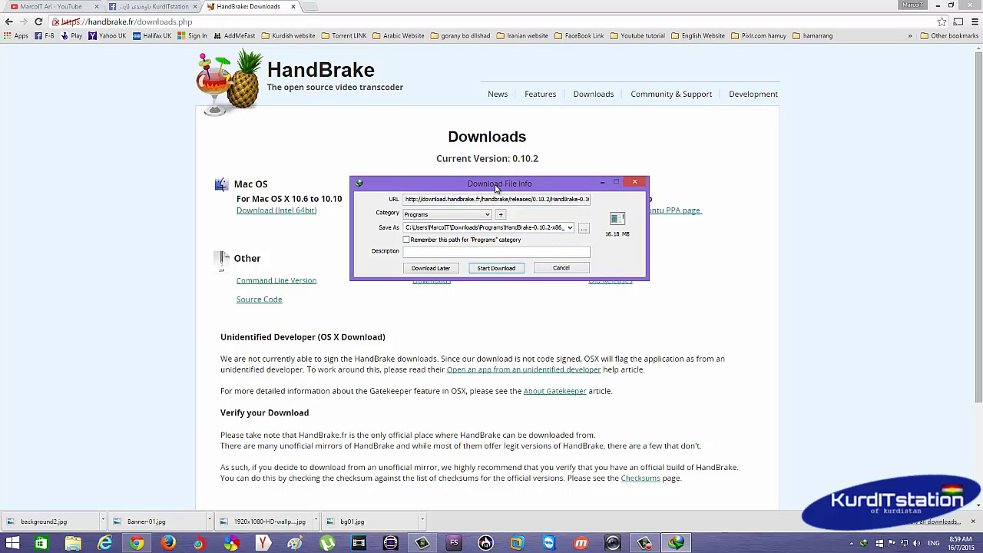
mouse_move(496, 185)
left_mouse_down()
mouse_move(496, 173)
mouse_move(495, 192)
left_mouse_up()
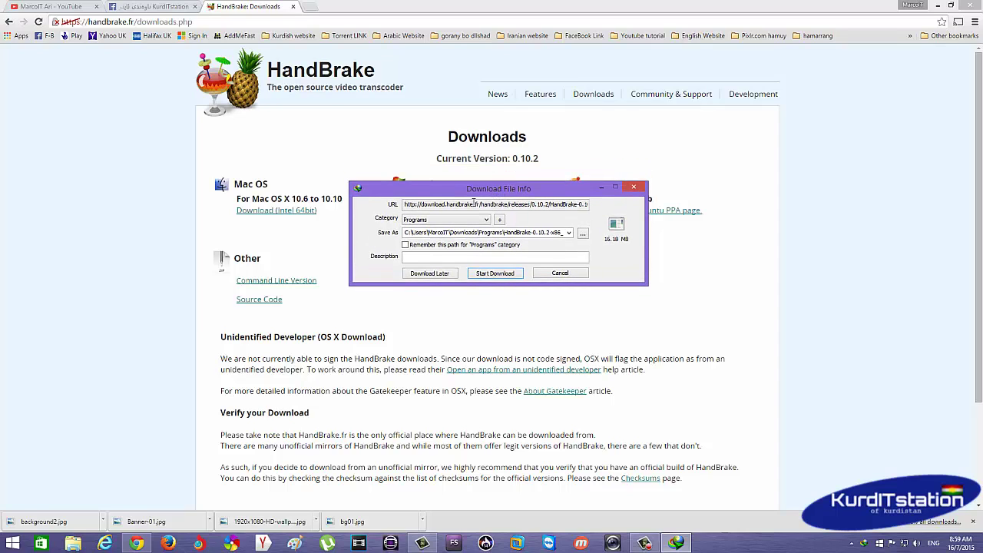
left_click(496, 276)
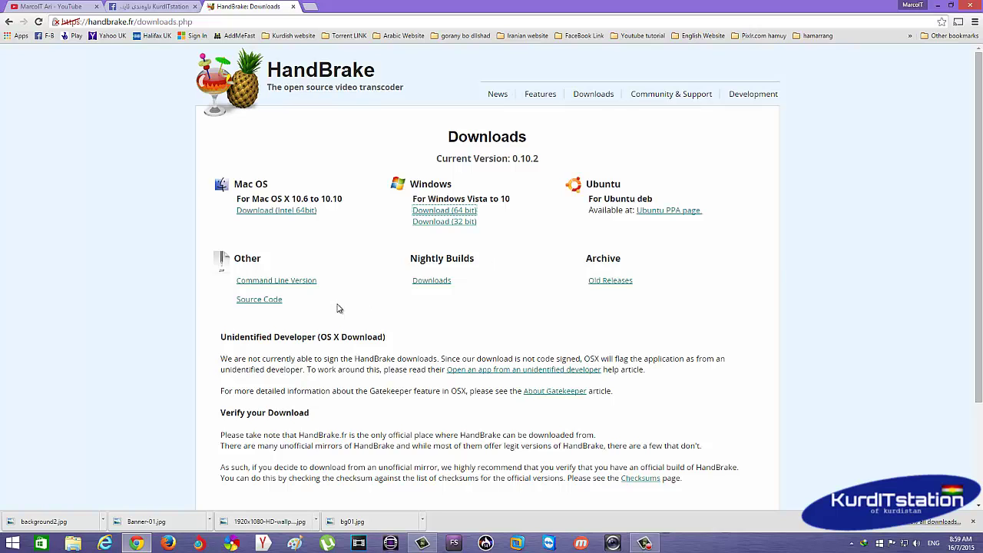
Step: Open the Programs folder inside Downloads in File Explorer and select the HandBrake-0.10.2-x86_64-Win_GUI installer
left_click(73, 543)
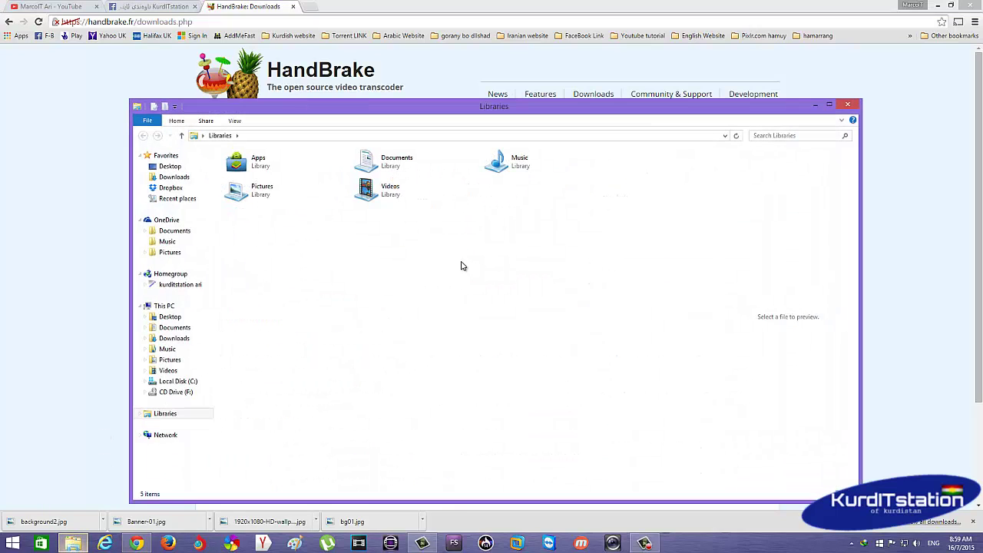
left_click(180, 344)
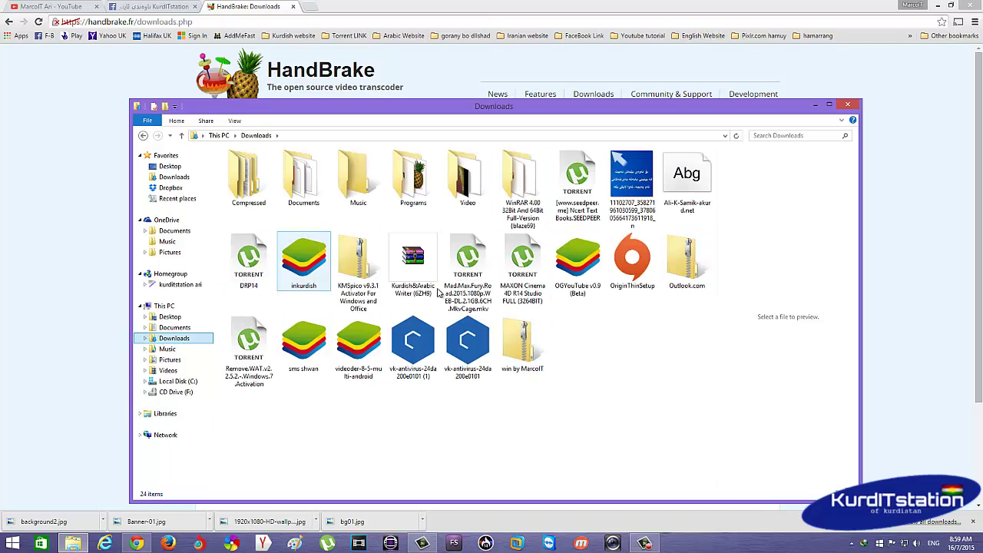
double_click(414, 176)
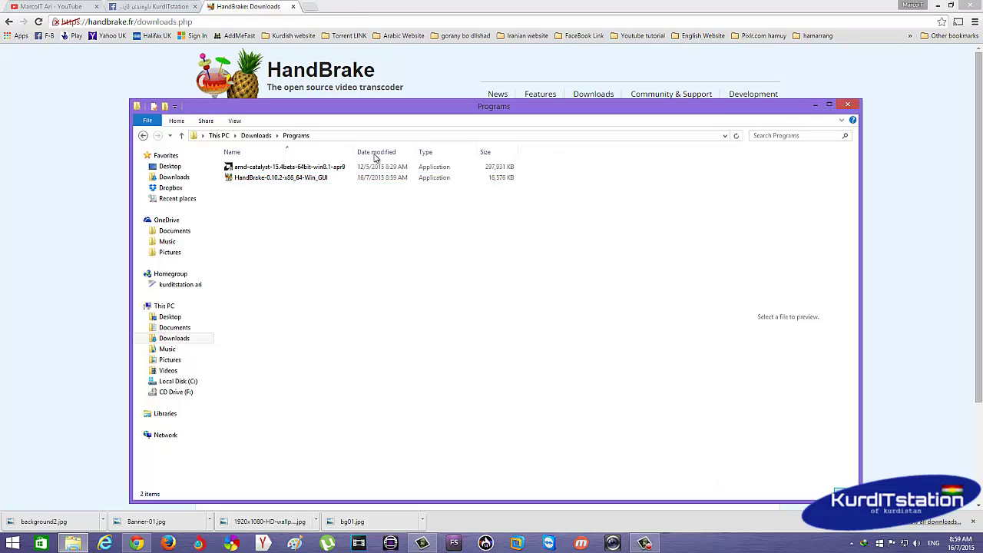
left_click(256, 178)
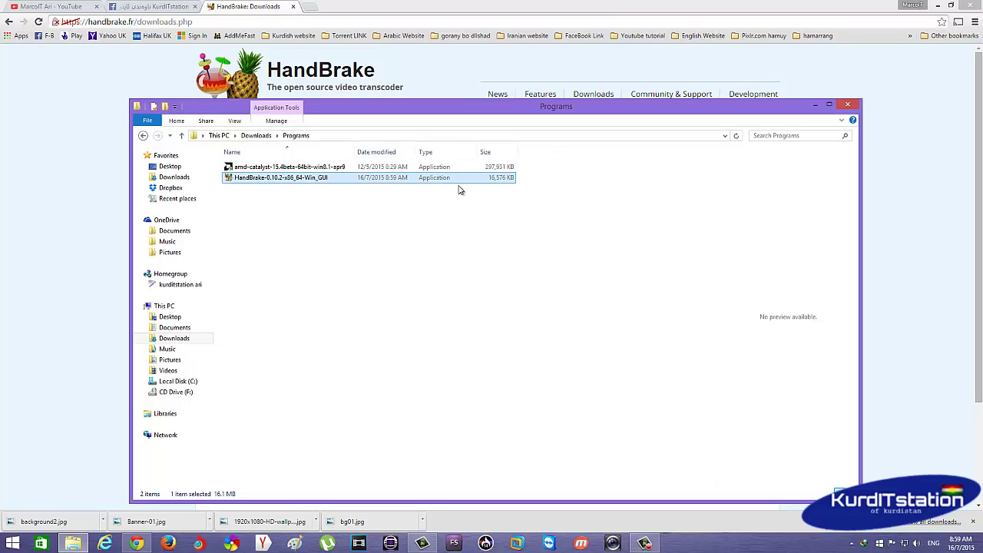
Step: Close the browser and move the HandBrake installer from the Programs folder to an empty area of the desktop
left_click(969, 5)
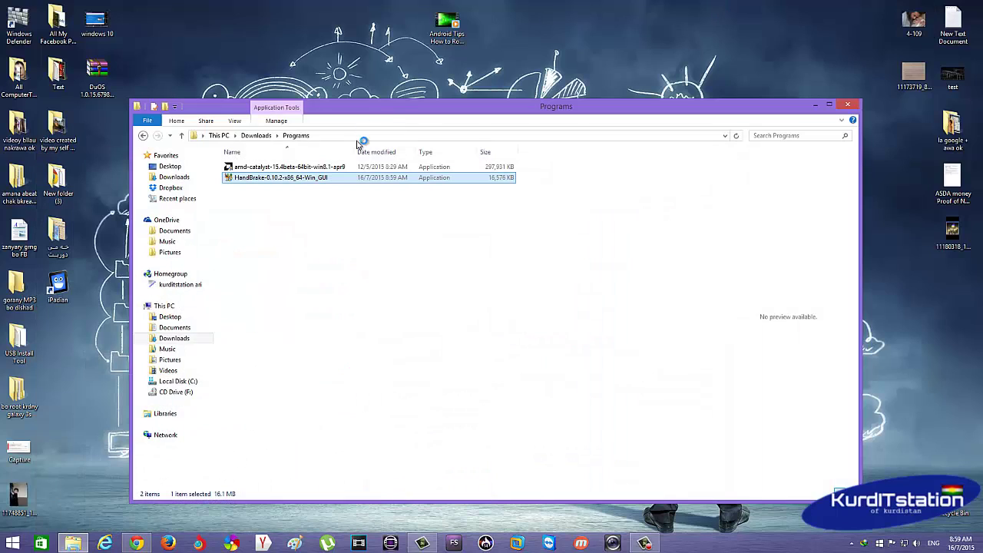
left_click_drag(384, 110, 568, 170)
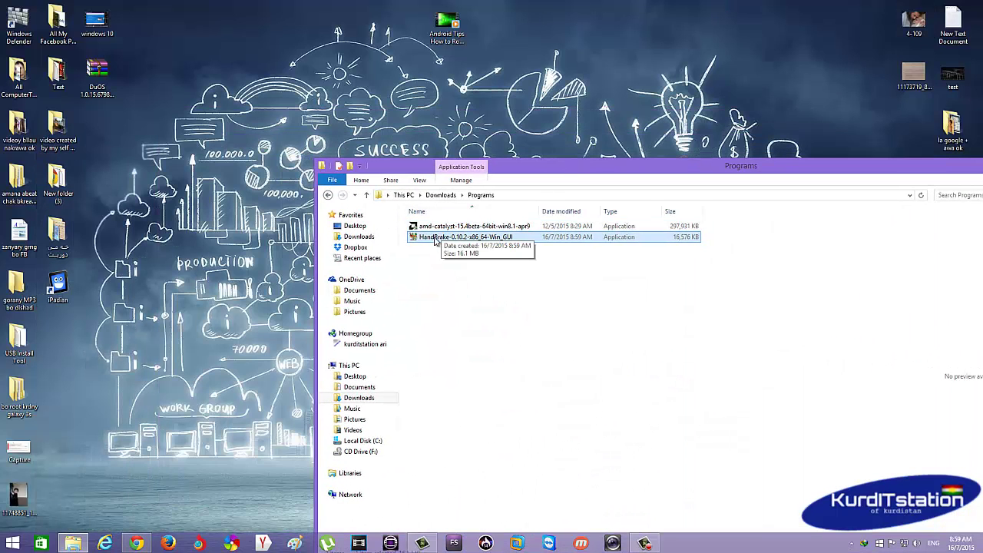
left_click_drag(442, 237, 238, 136)
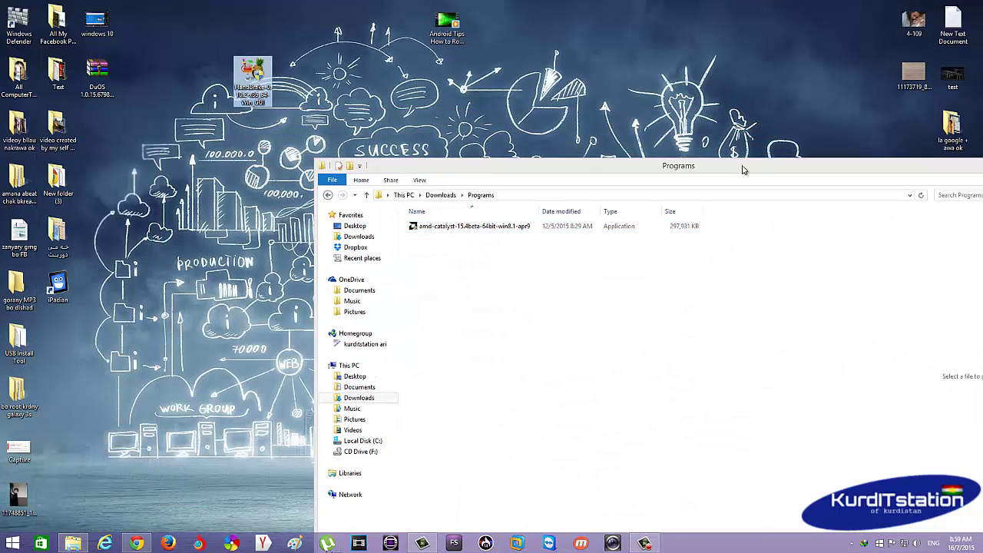
left_click_drag(742, 166, 428, 122)
left_click(762, 129)
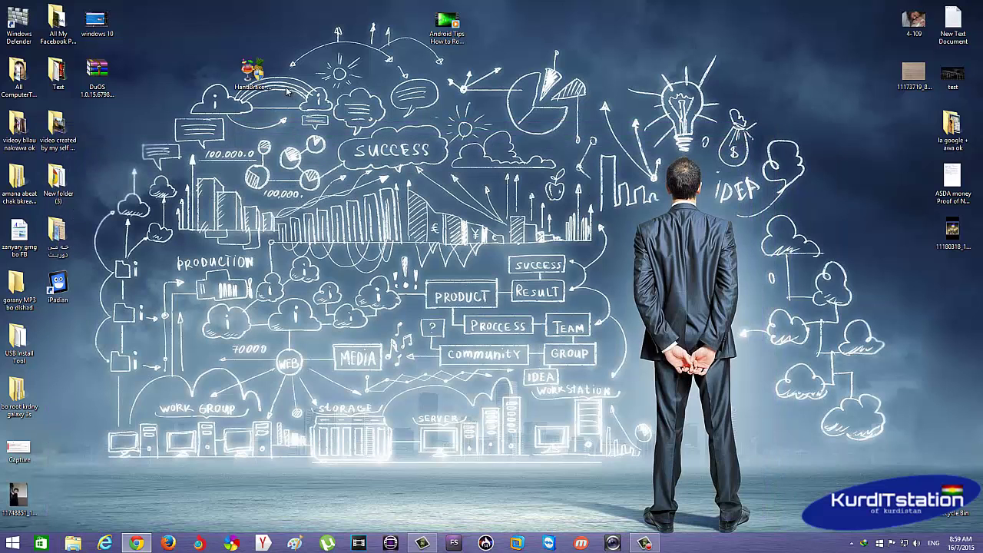
left_click_drag(258, 75, 614, 86)
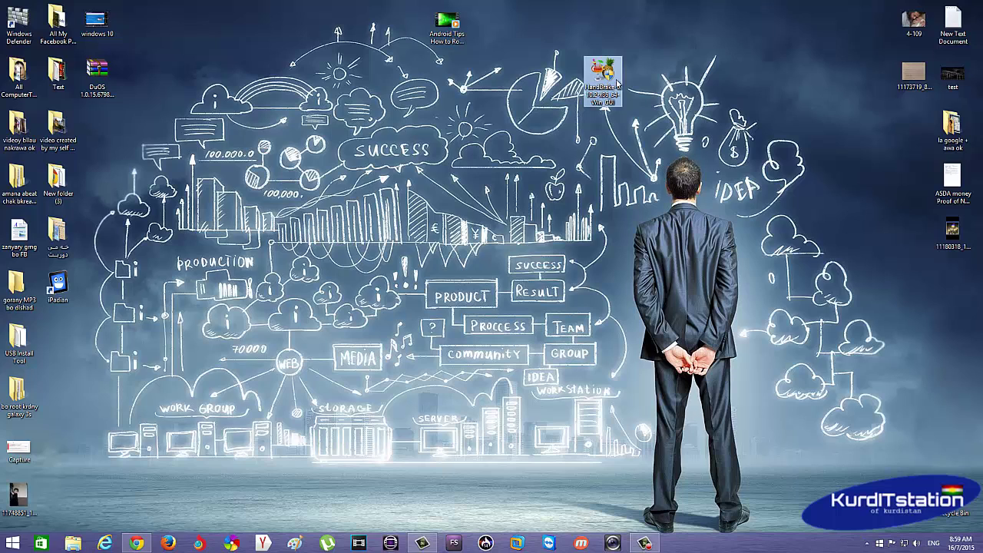
Step: Run the HandBrake installer on the desktop as administrator
right_click(603, 86)
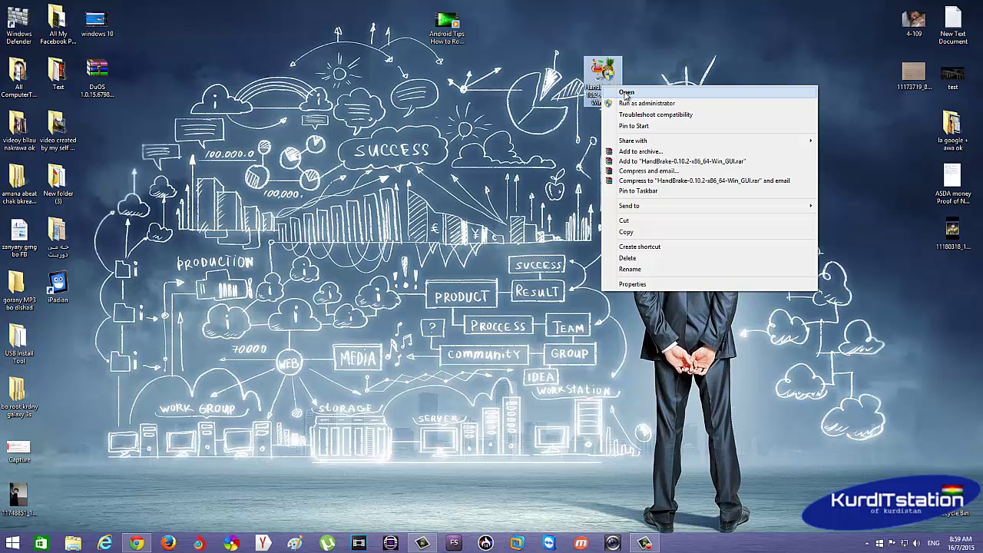
left_click(626, 93)
right_click(603, 86)
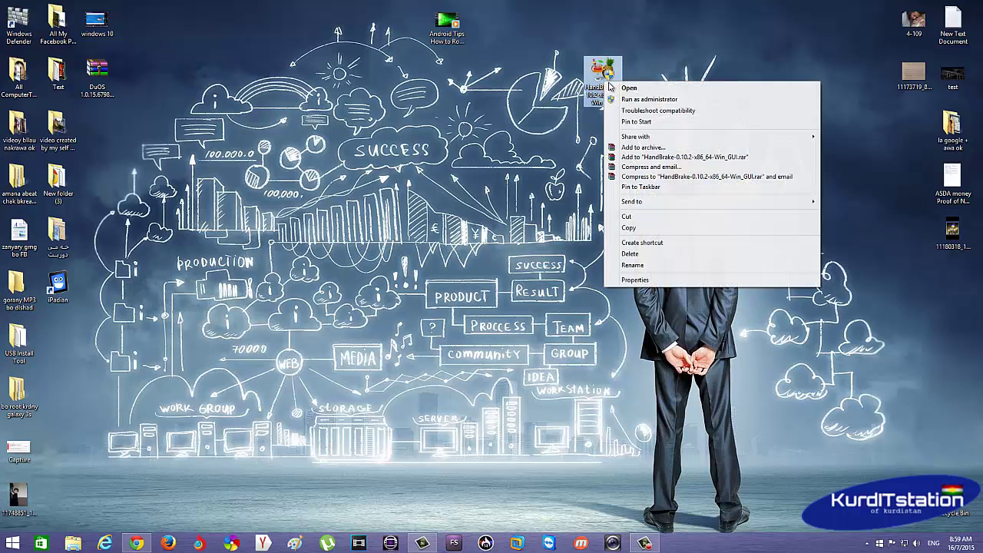
left_click(641, 100)
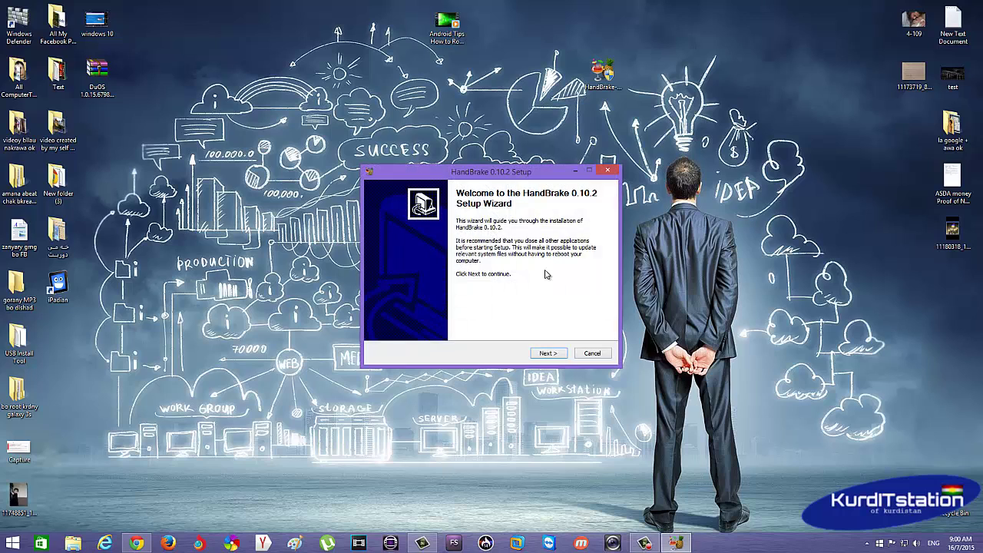
Step: Accept the license agreement and start installing HandBrake into C:\Program Files\Handbrake
left_click(548, 354)
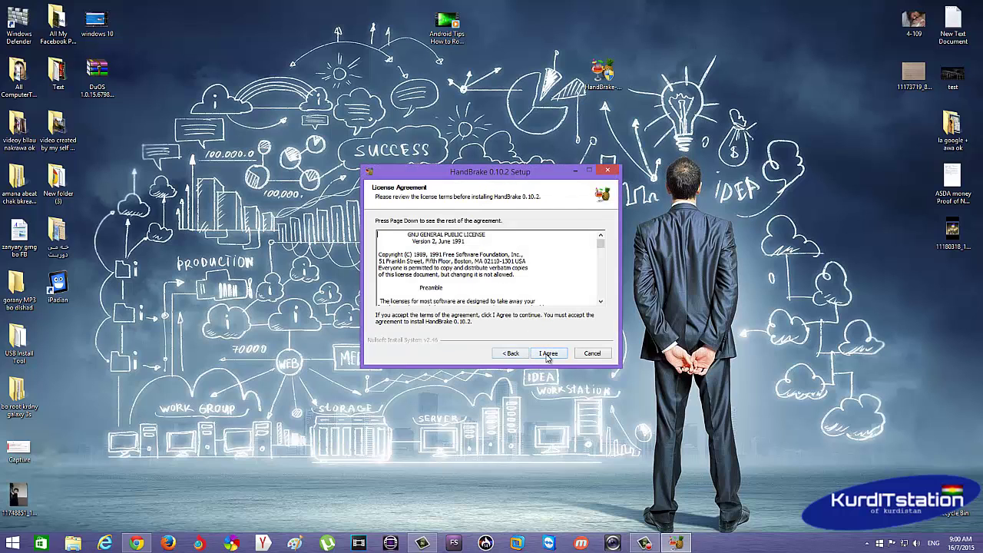
left_click(547, 353)
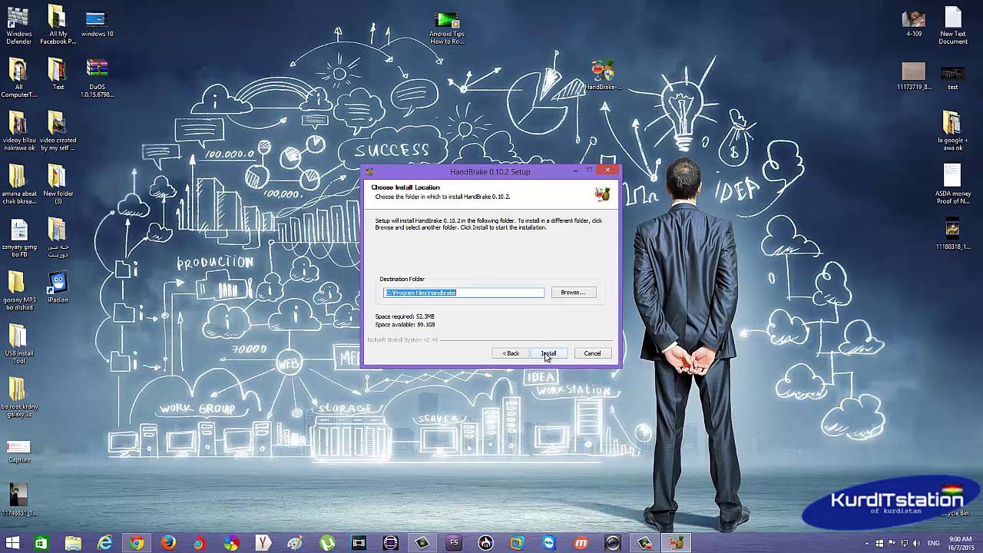
left_click(468, 294)
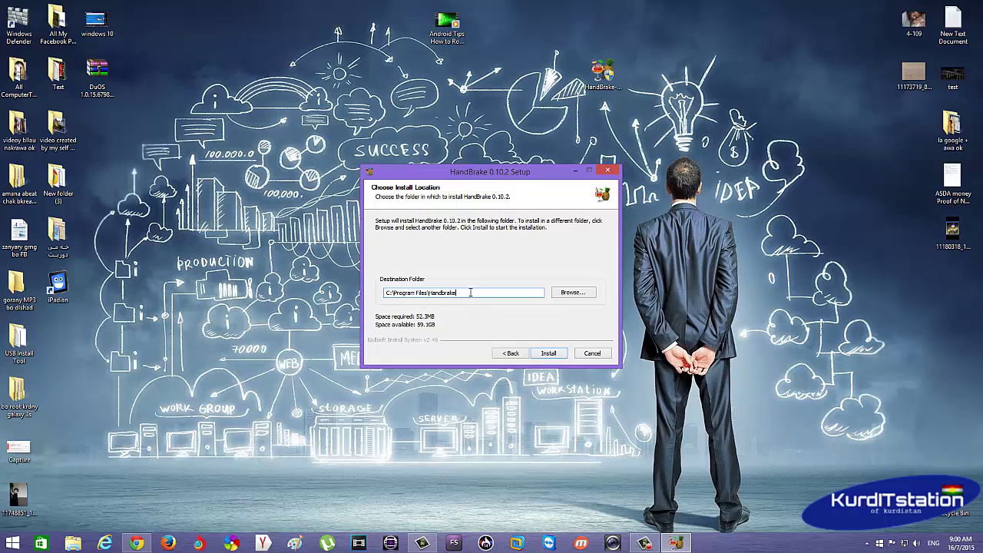
left_click(549, 354)
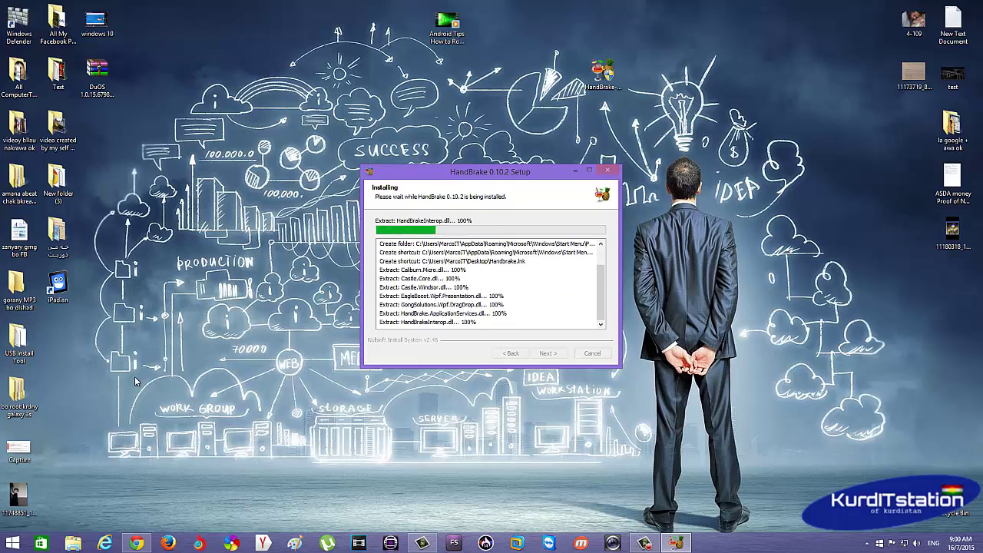
Step: Place the new Handbrake desktop shortcut below the DuOS archive and finish the setup wizard
left_click_drag(58, 338, 100, 171)
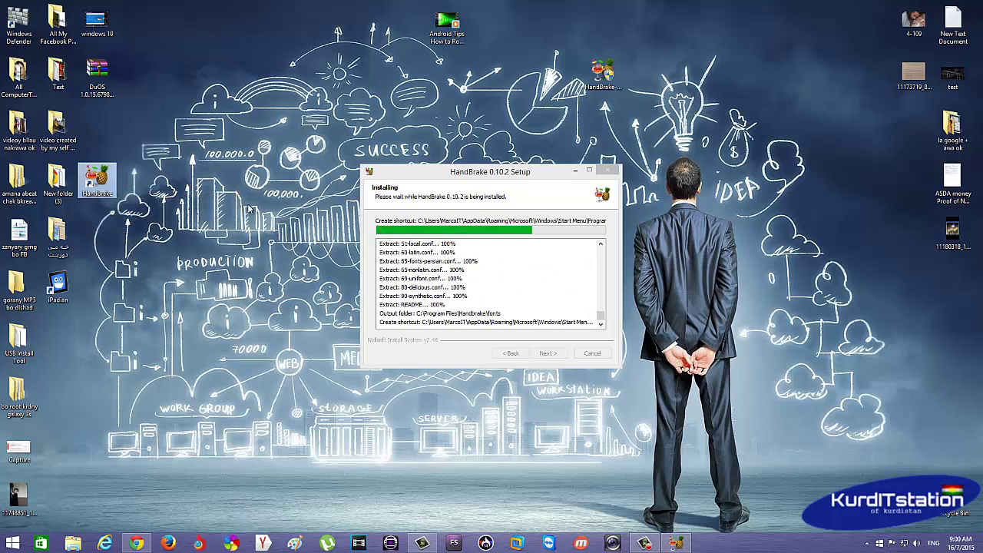
left_click(550, 355)
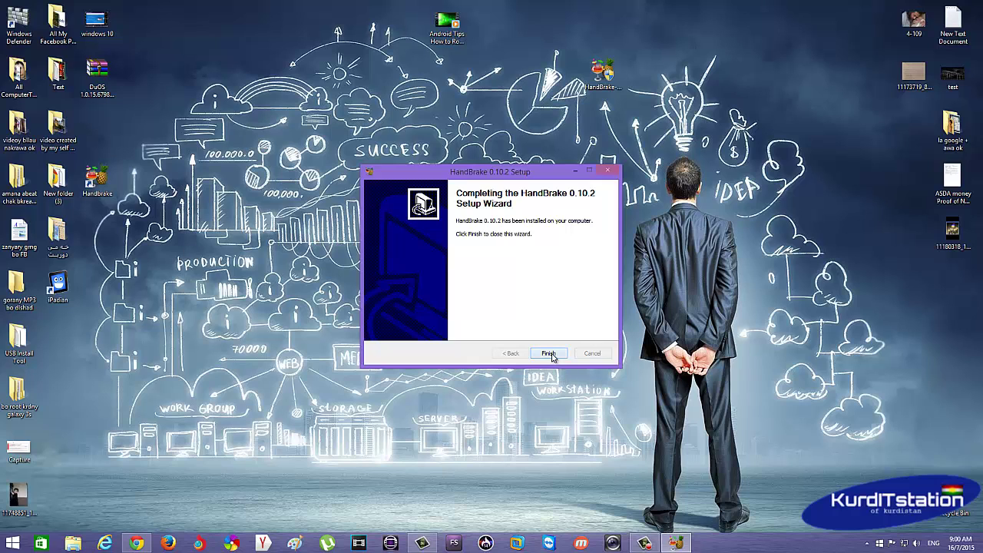
left_click(548, 353)
Step: Move the HandBrake installer from the desktop to the Recycle Bin and refresh the desktop
left_click_drag(603, 73, 952, 503)
right_click(313, 215)
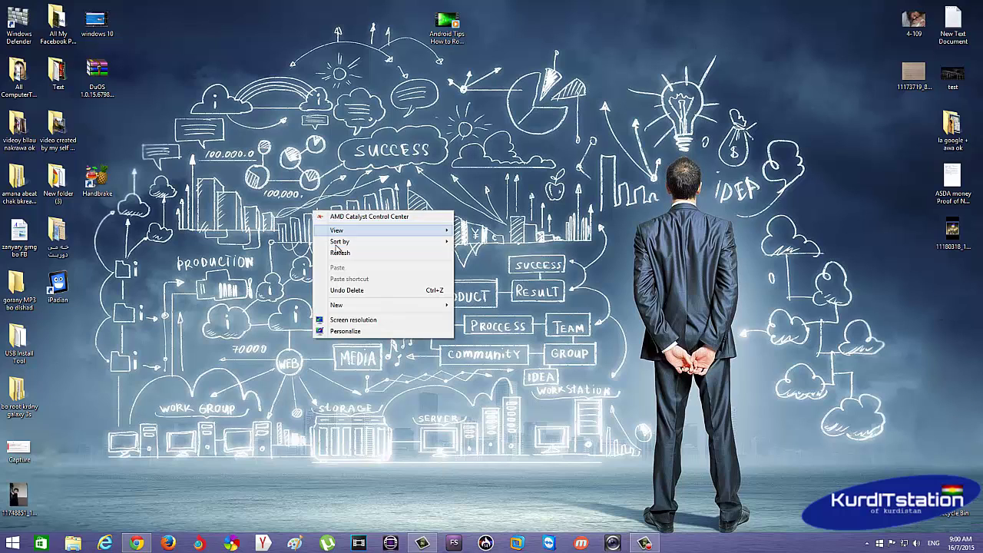
left_click(318, 252)
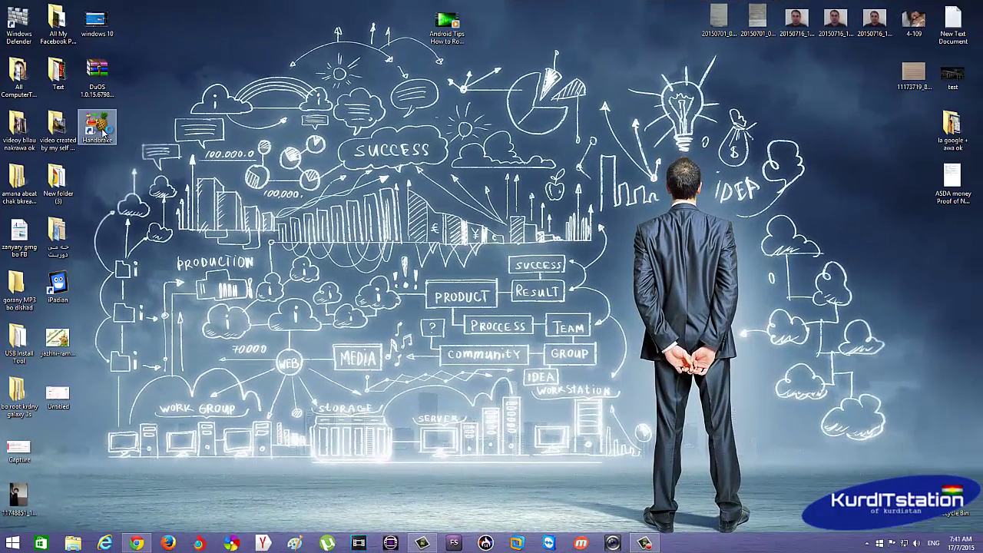
Step: Launch HandBrake from its desktop shortcut and move its window clear of the Android Tips video file
left_click(98, 128)
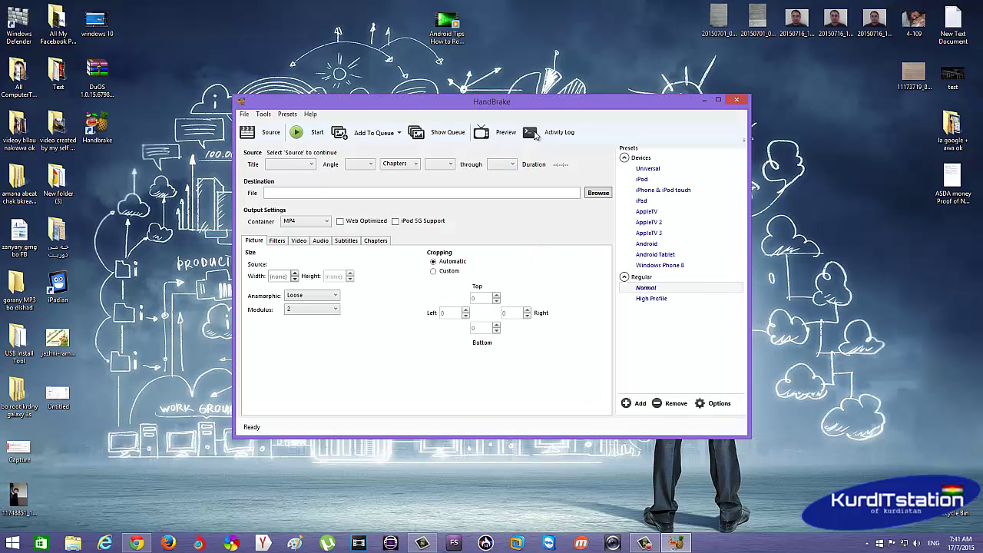
left_click_drag(489, 105, 502, 134)
Step: Check the file size of the Android Tips video on the desktop in its properties, and close them
left_click(444, 25)
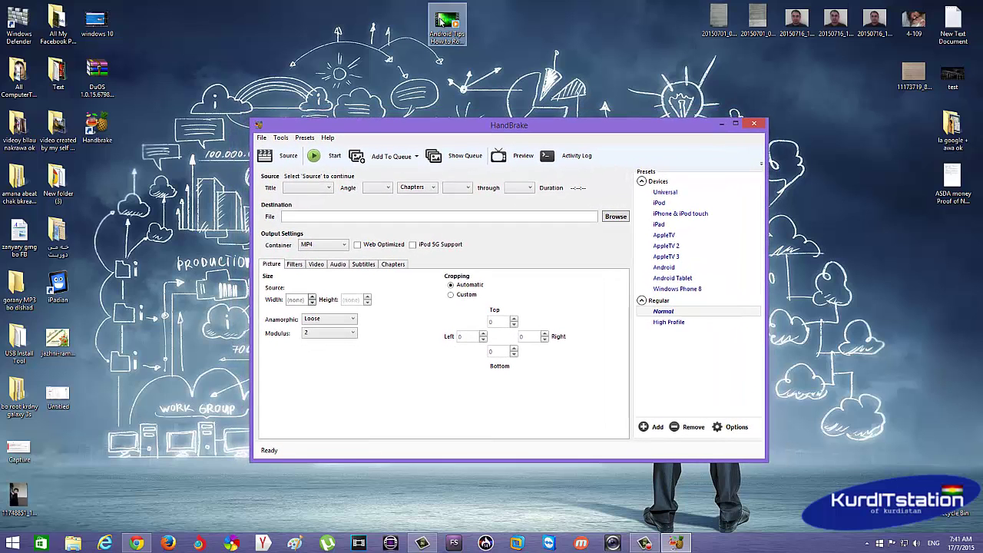
mouse_move(446, 49)
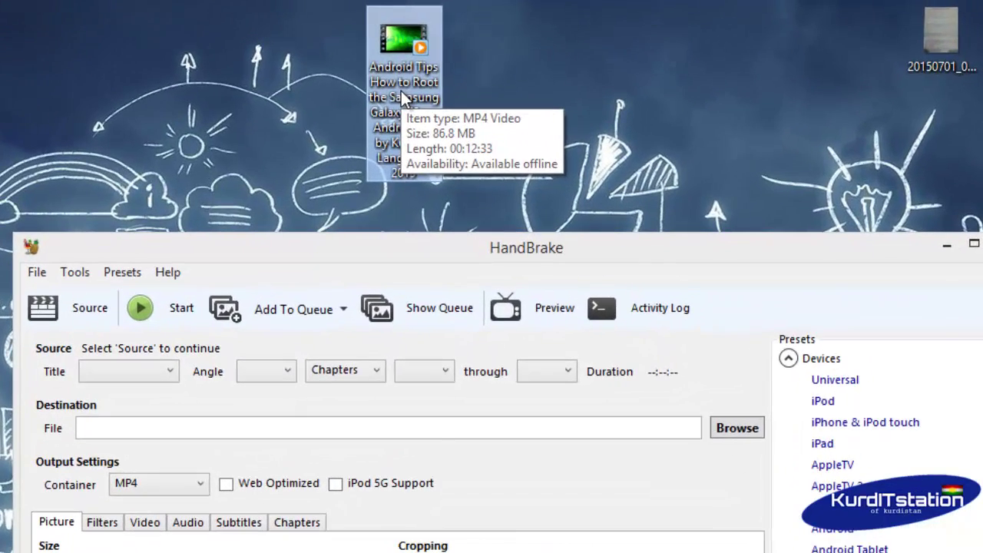
right_click(401, 96)
left_click(505, 436)
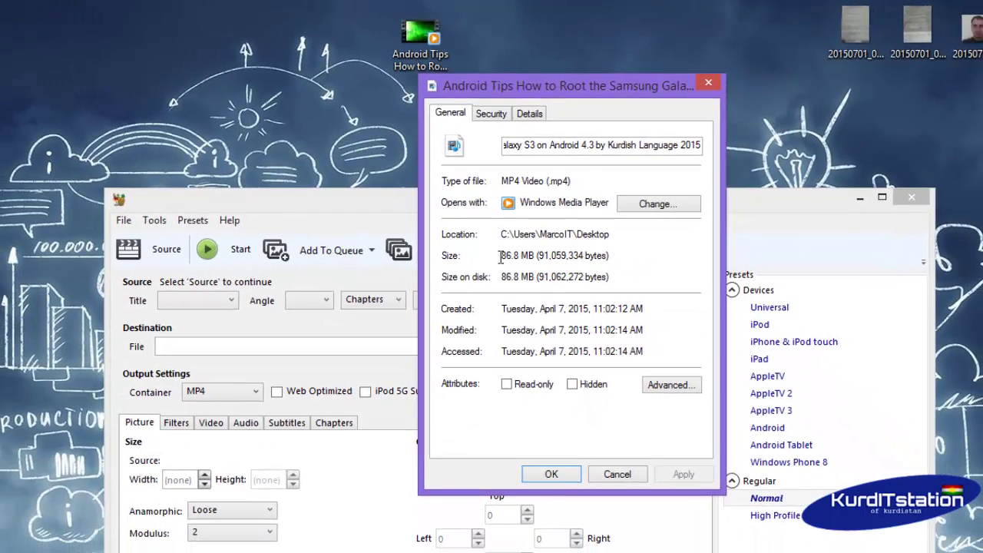
left_click(707, 82)
left_click_drag(511, 206, 505, 204)
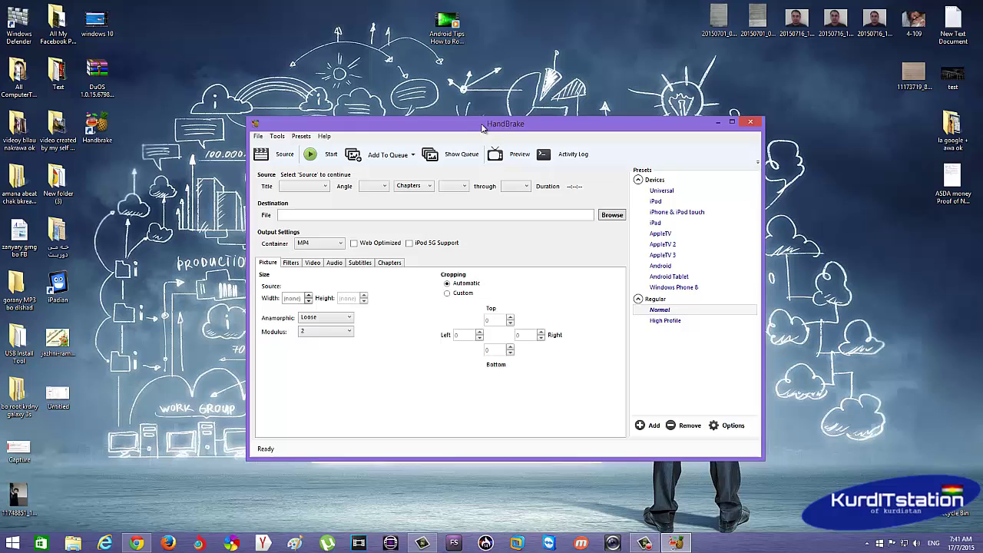
left_click_drag(464, 205, 457, 204)
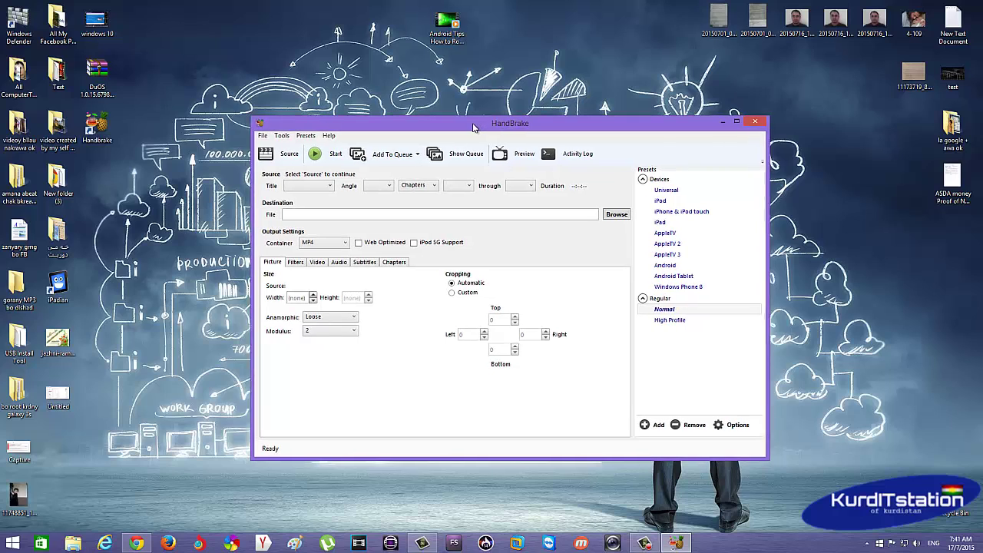
left_click_drag(473, 128, 468, 128)
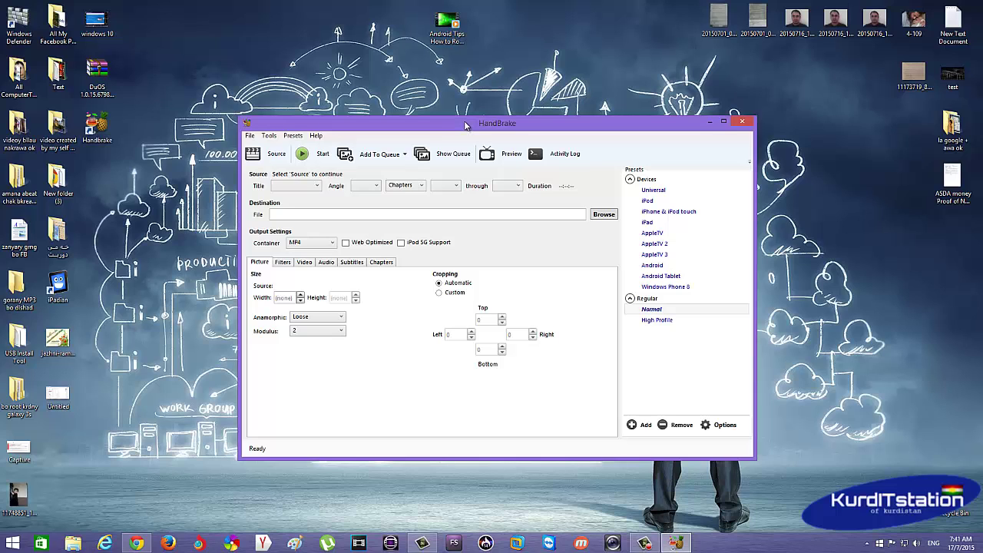
left_click_drag(491, 126, 486, 124)
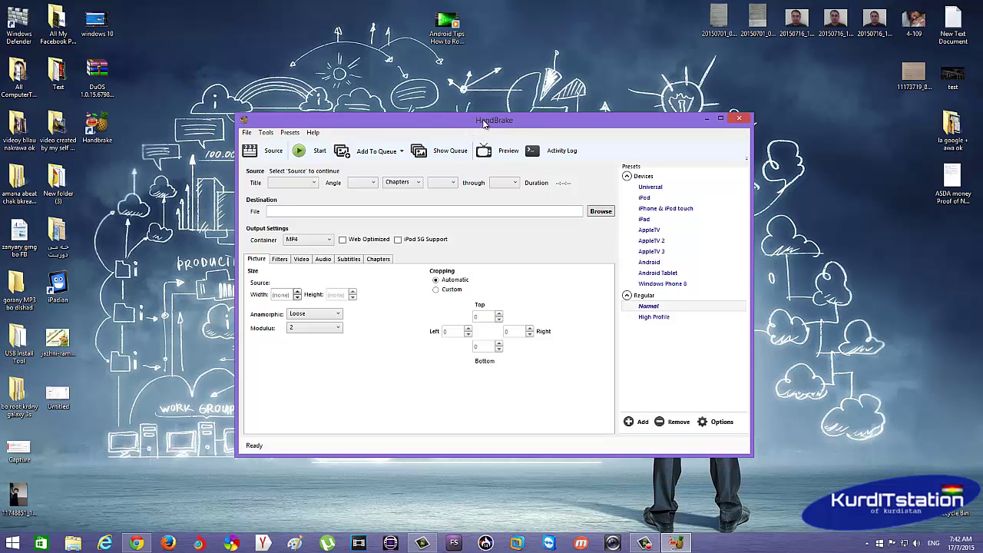
left_click_drag(484, 124, 471, 117)
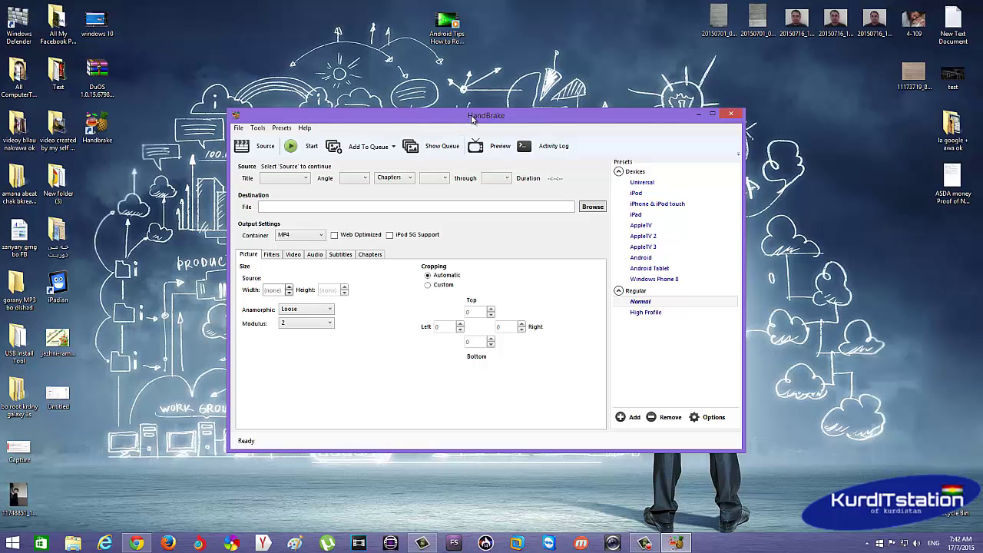
left_click_drag(472, 119, 468, 116)
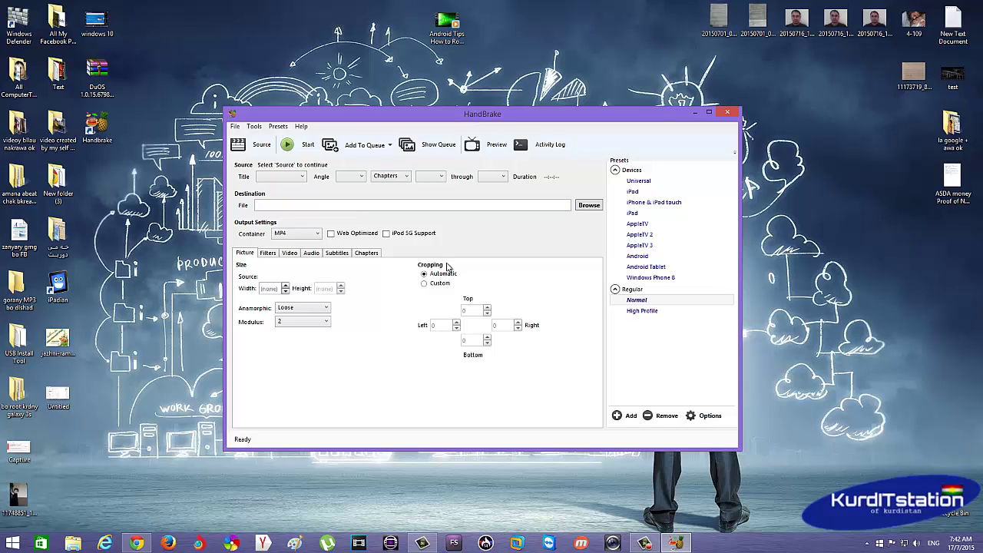
Step: Load the Android Tips video from the desktop as the source and enable Web Optimized for the MP4 output
left_click(444, 45)
left_click(367, 111)
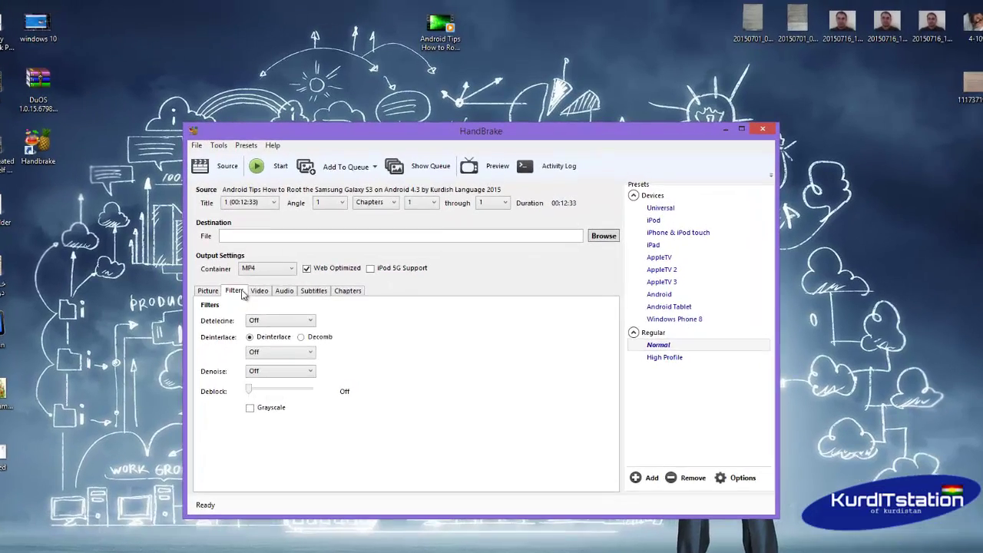
Step: Set the video's constant quality to RF 25
left_click(280, 269)
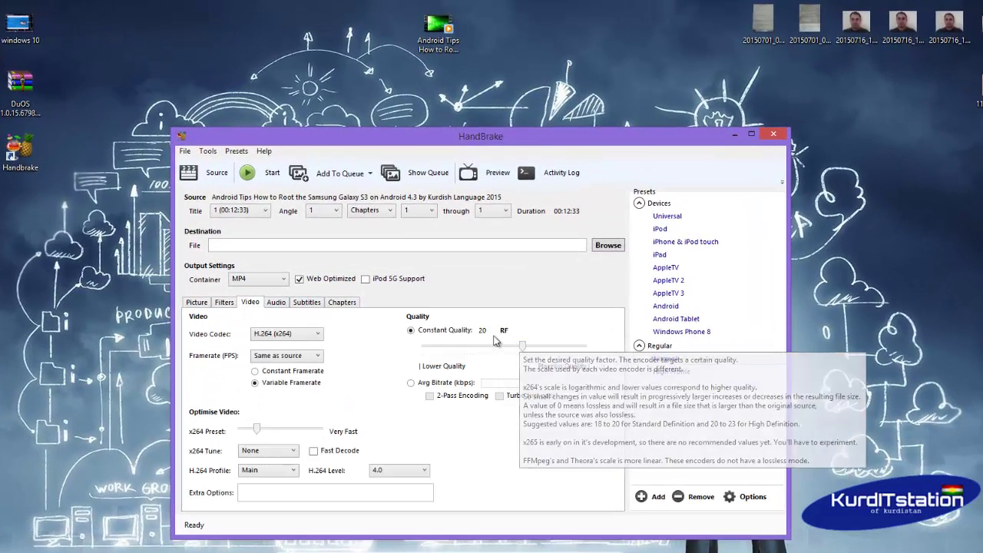
left_click_drag(519, 351, 510, 354)
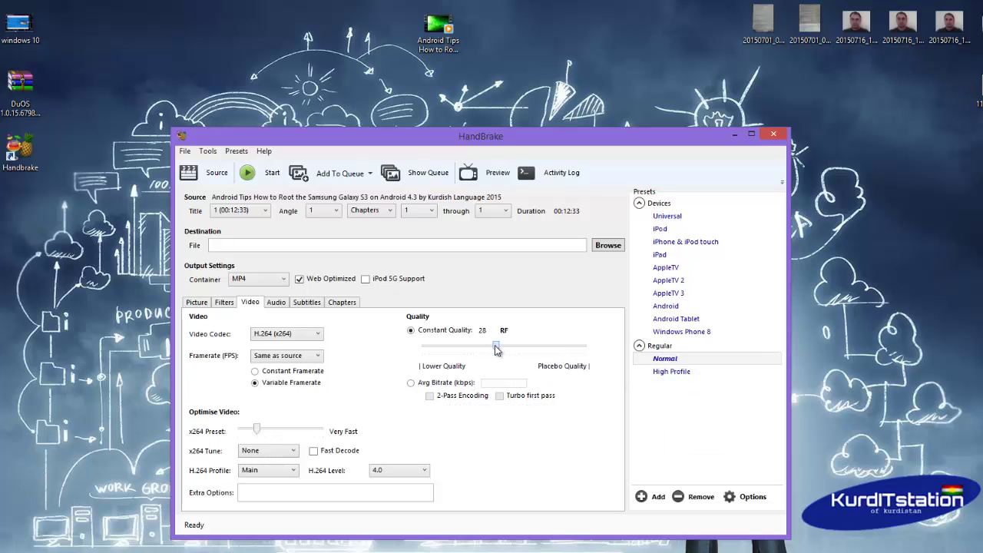
left_click(500, 350)
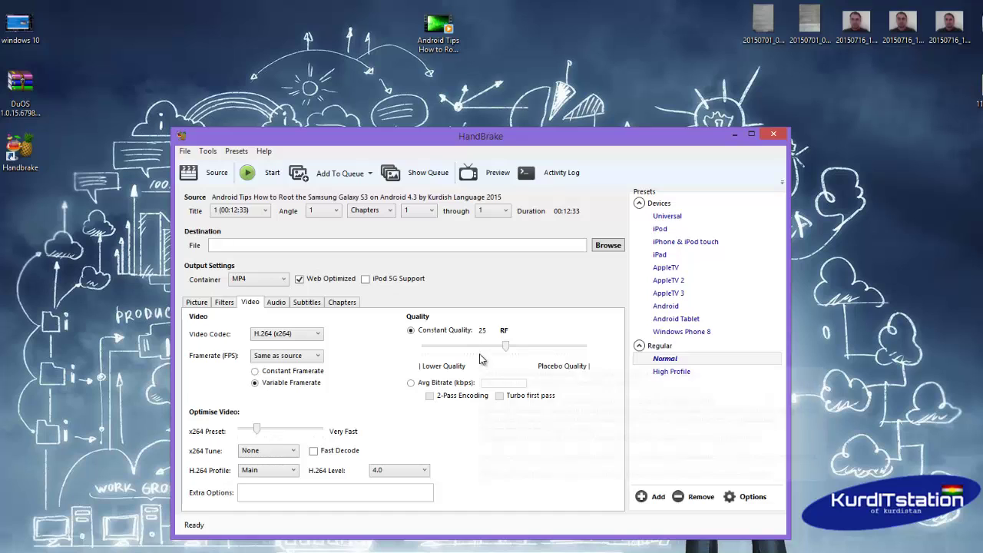
Step: Review the audio, subtitle, chapter and picture settings for the conversion
left_click(276, 303)
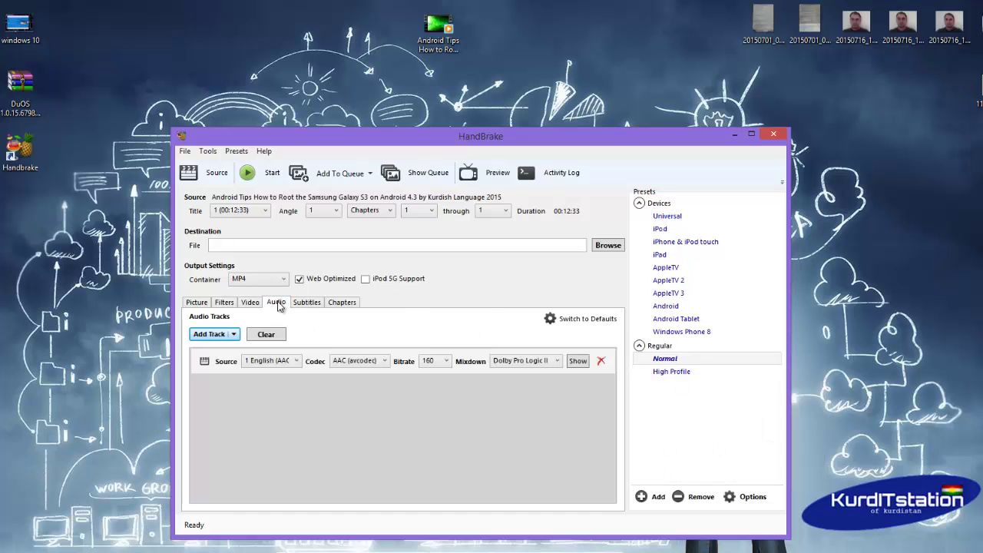
left_click(309, 304)
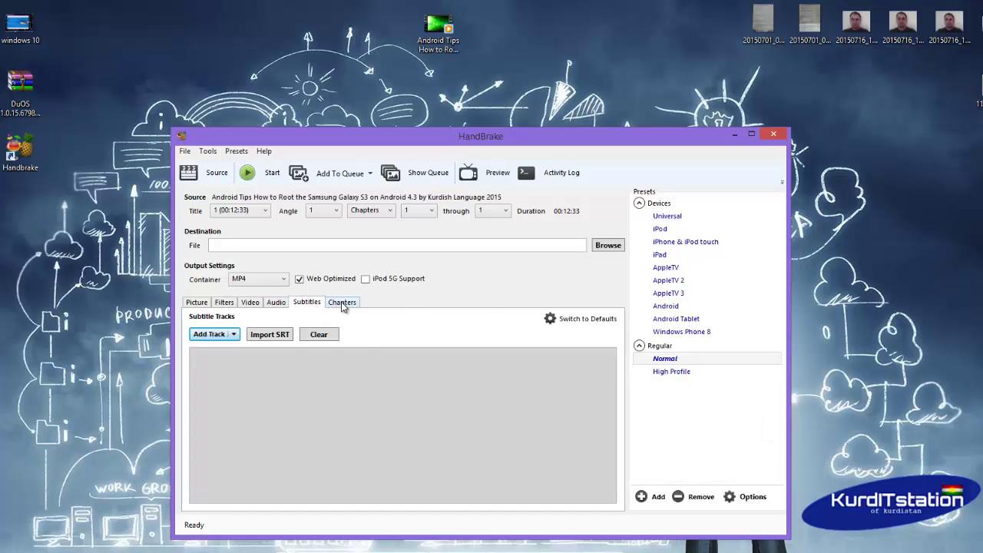
left_click(342, 303)
left_click(203, 304)
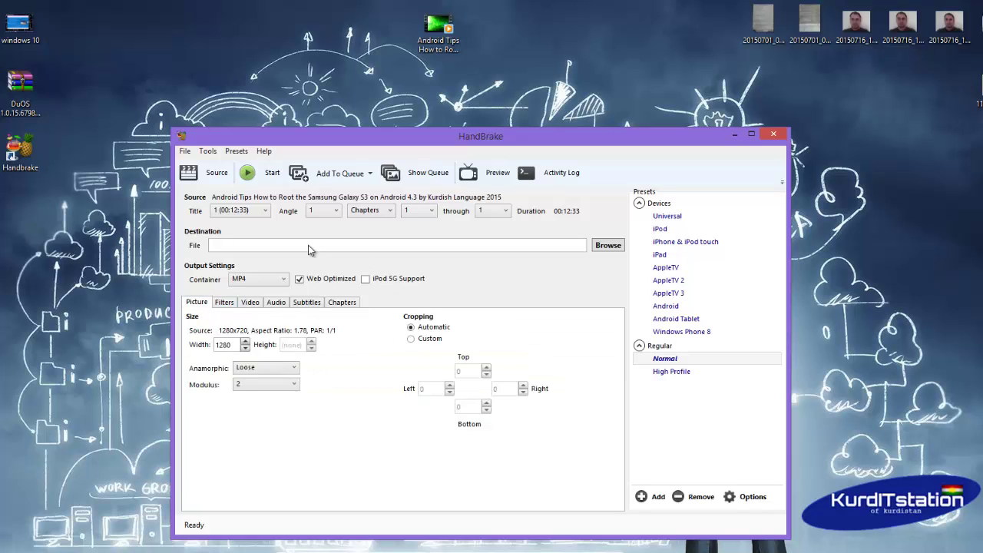
Step: Try to start the encode without a destination, and set the output file to "test 1" in mp4 format on the desktop
left_click(262, 176)
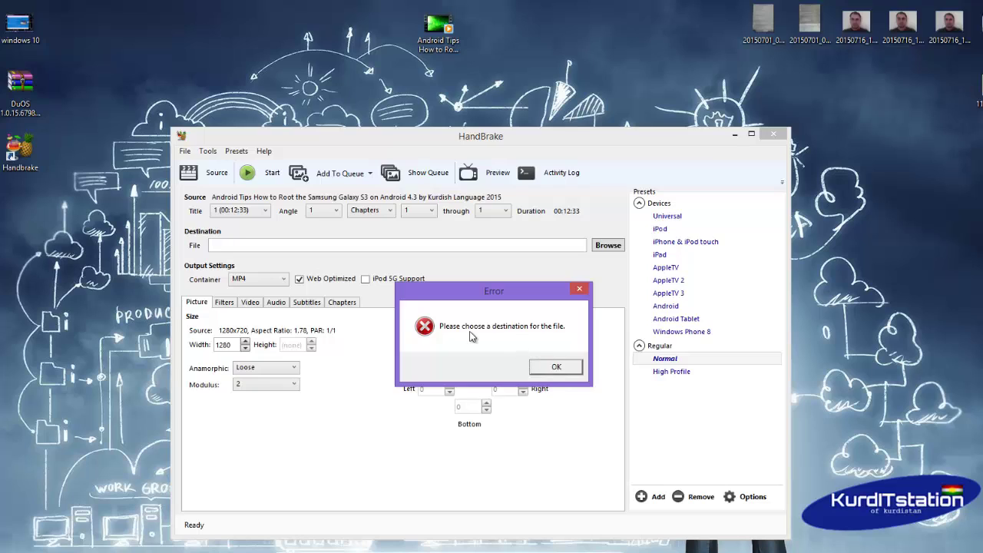
left_click(556, 368)
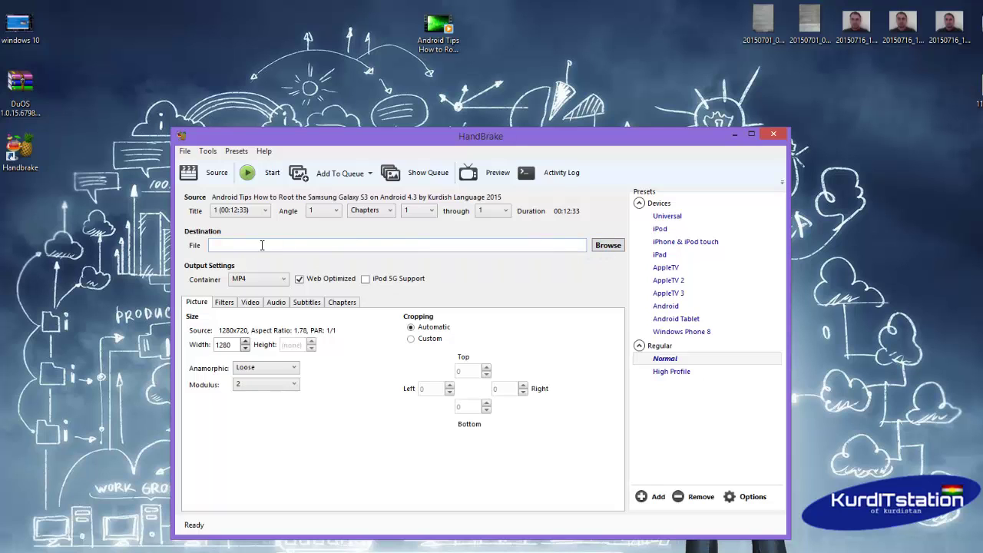
left_click(262, 245)
left_click(607, 246)
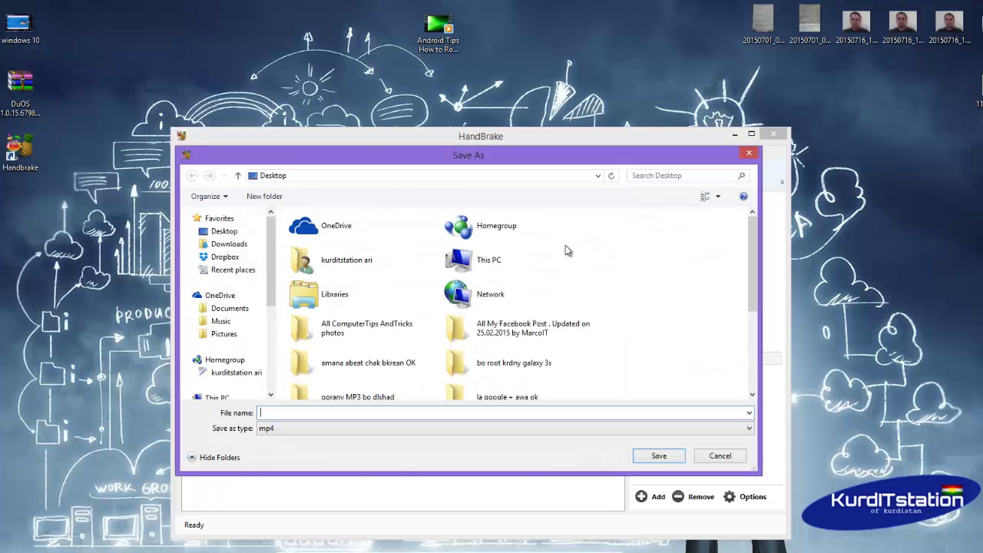
left_click(226, 232)
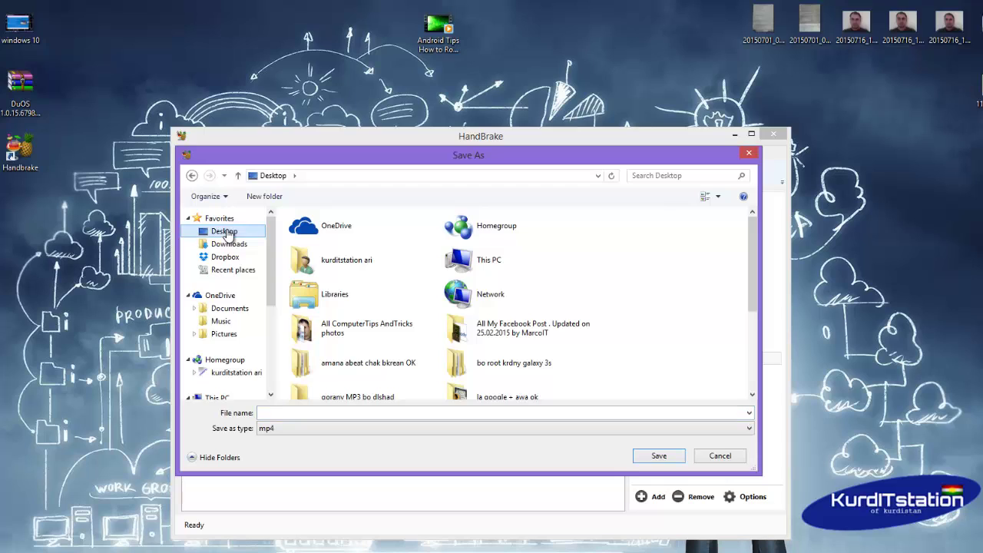
left_click(344, 414)
type("test")
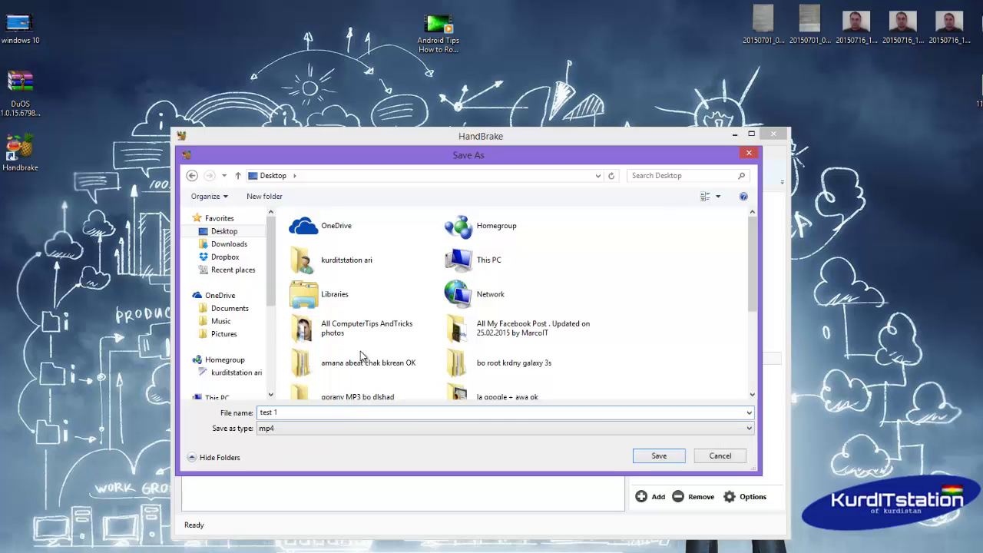
type(" 1")
left_click(658, 458)
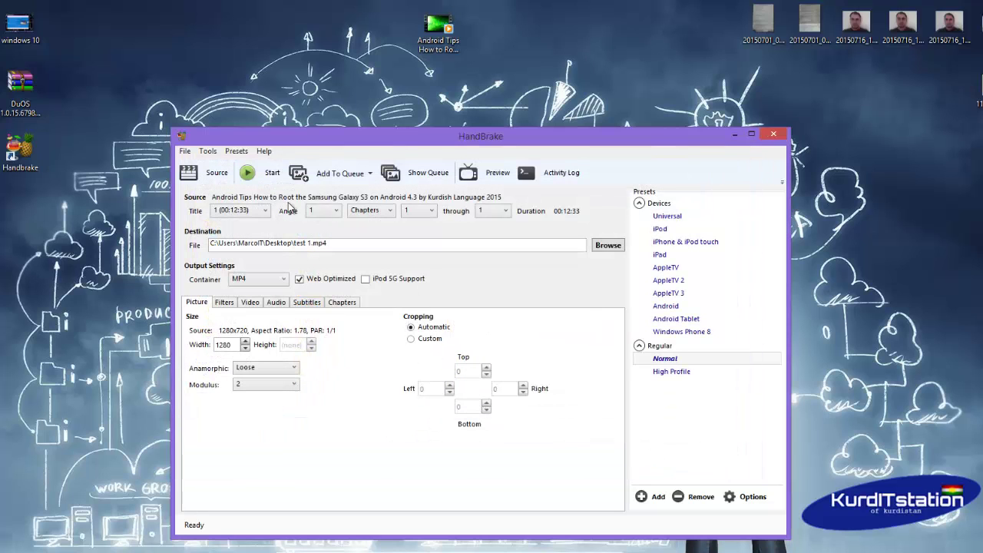
Step: Start encoding the video and move the HandBrake window clear of the desktop icons
left_click(249, 173)
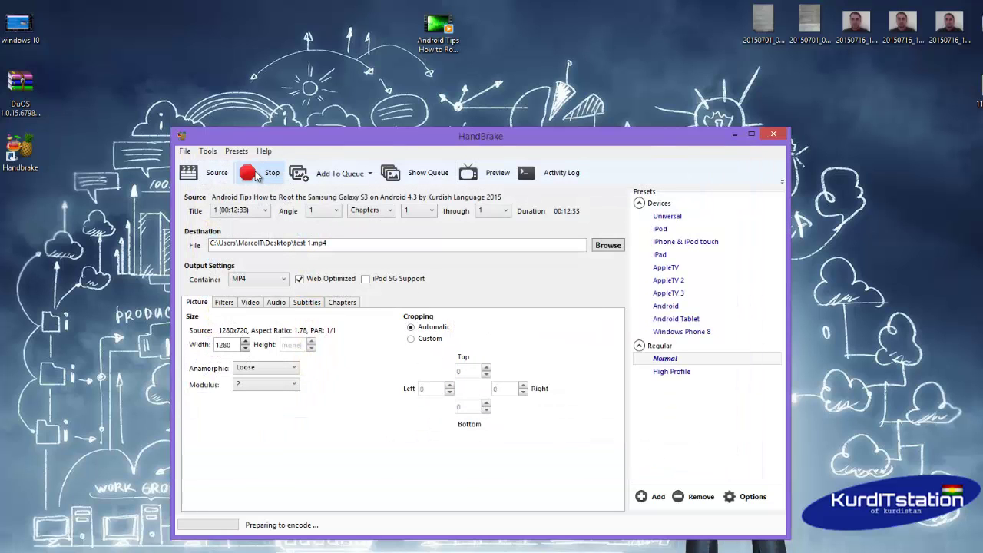
left_click_drag(383, 137, 442, 130)
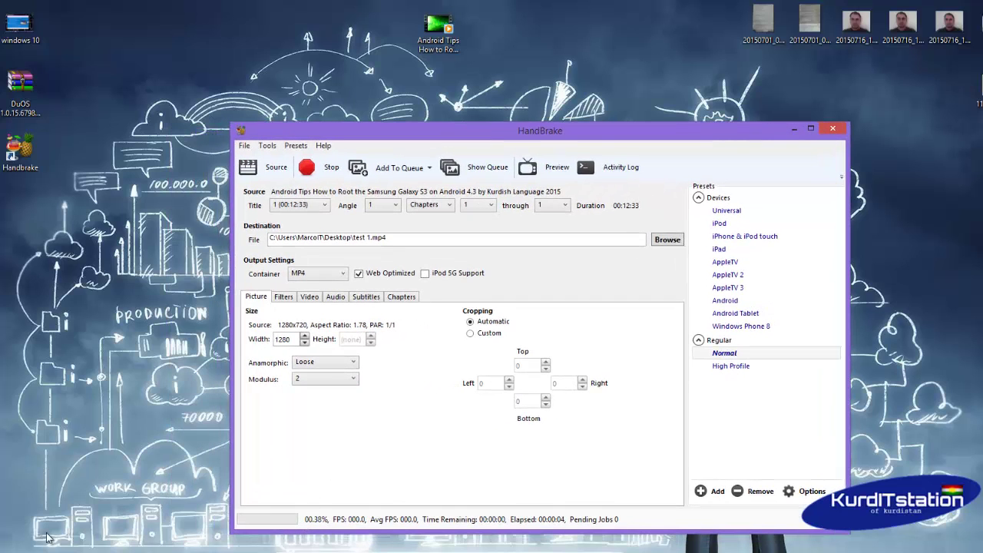
left_click(119, 434)
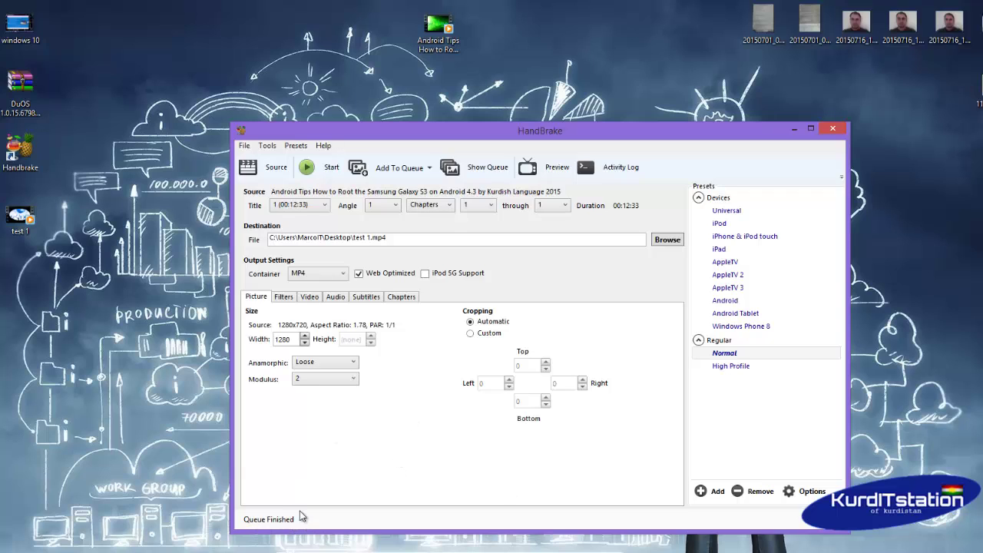
Step: Move the converted test 1 video to an open spot on the desktop and check its file size in its properties
left_click_drag(475, 140, 447, 165)
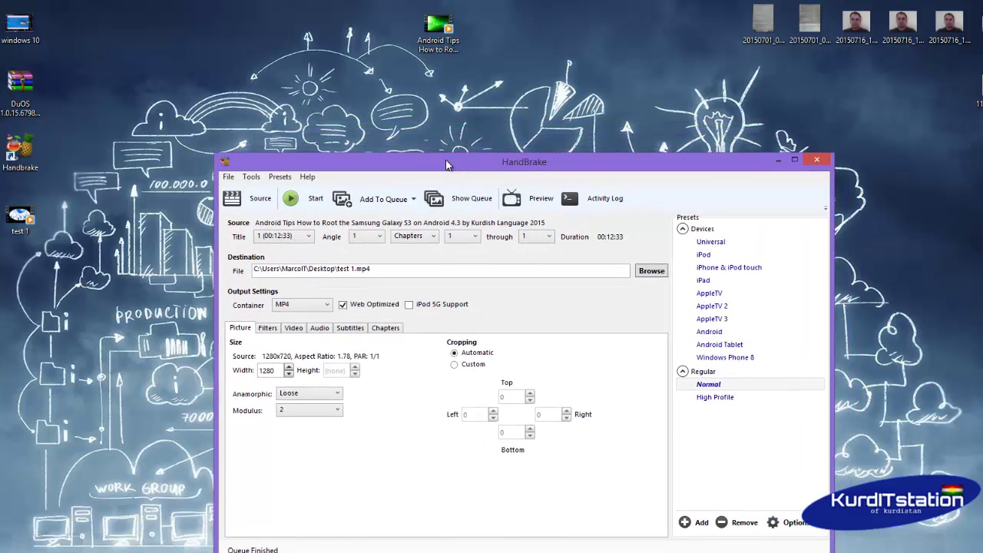
left_click(437, 48)
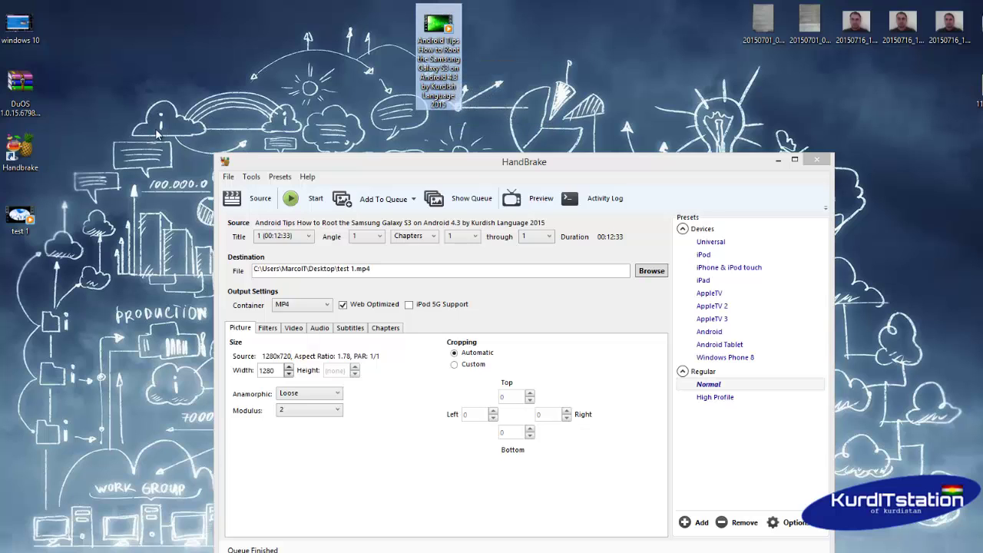
left_click_drag(20, 216, 115, 108)
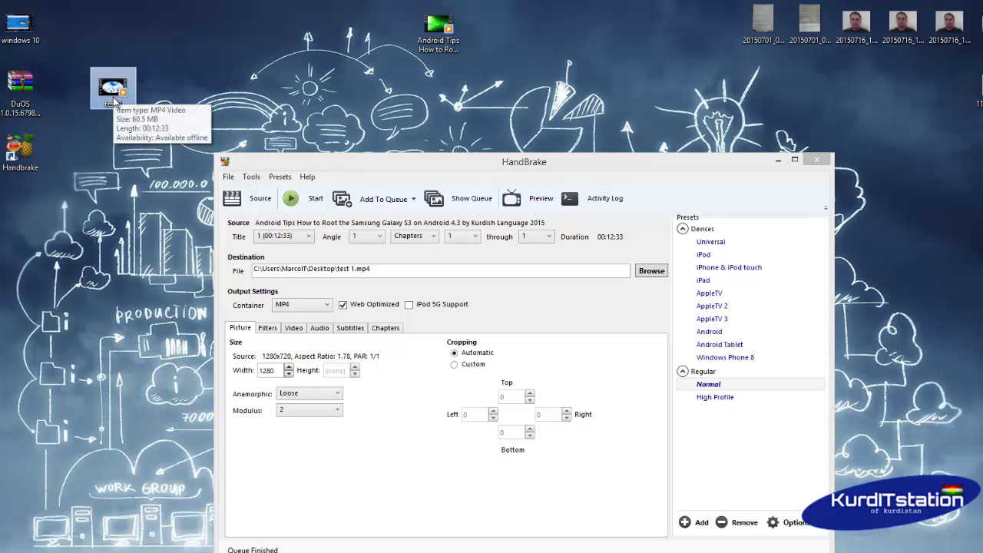
right_click(123, 95)
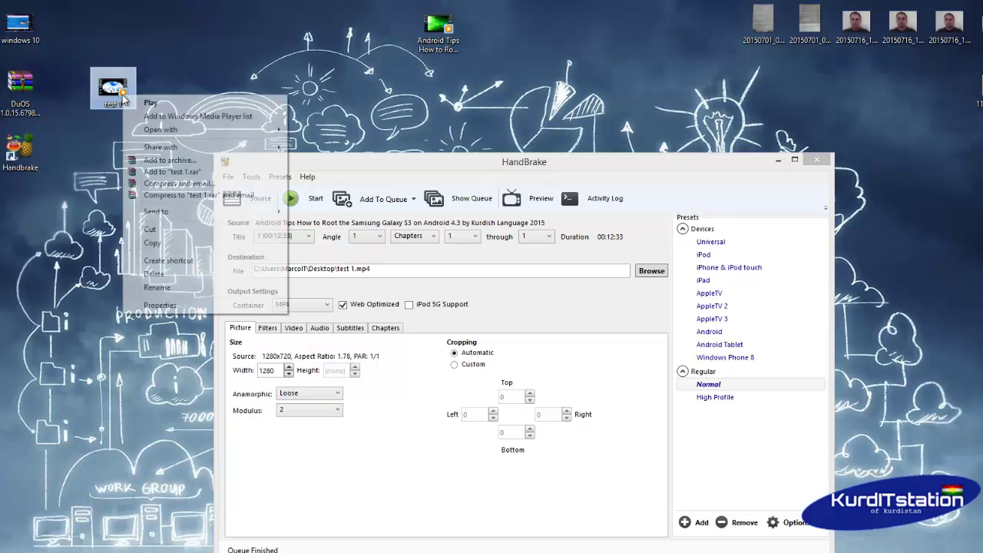
left_click(159, 305)
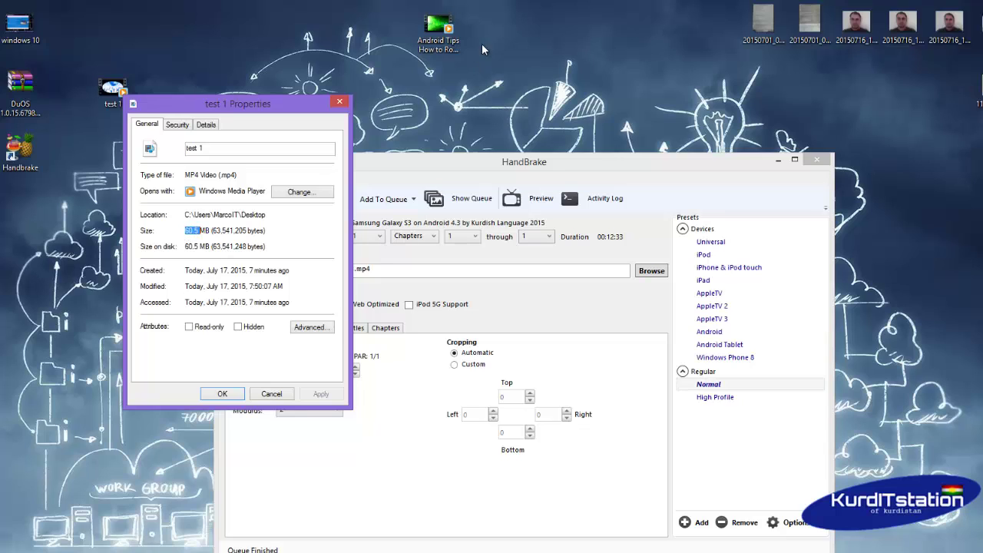
Step: Compare the original Android Tips video's file size with test 1 in side-by-side properties, and close both property windows
right_click(432, 38)
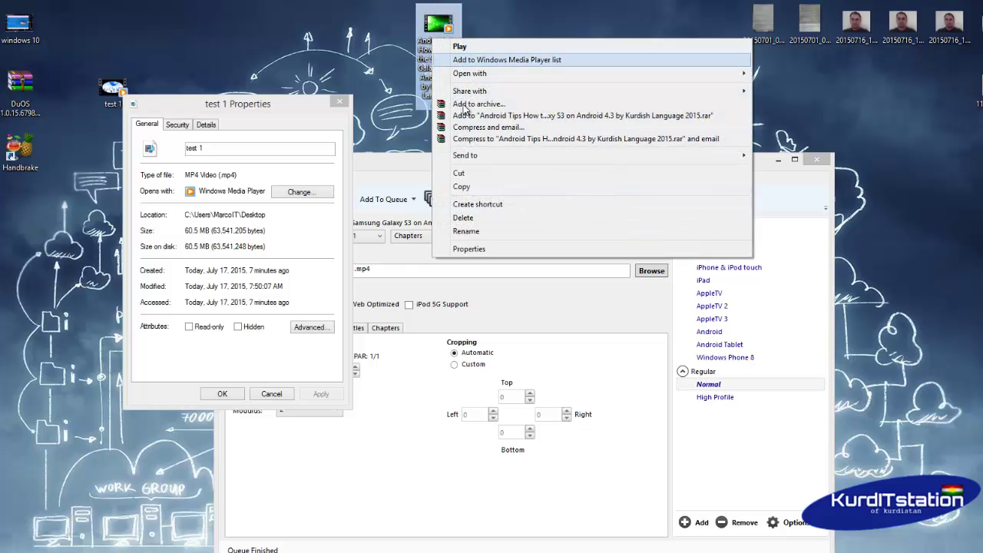
left_click(469, 249)
left_click_drag(513, 51, 438, 102)
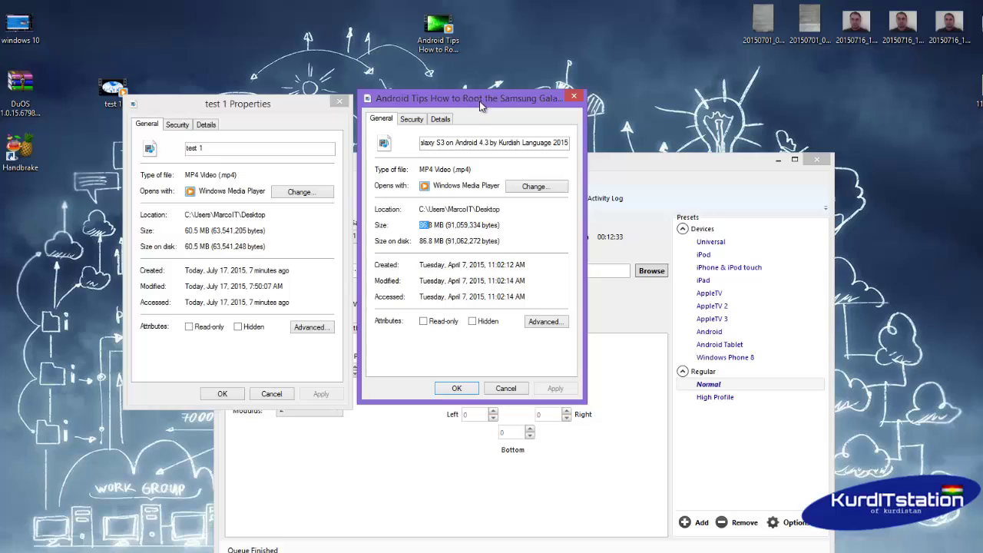
mouse_move(479, 100)
left_mouse_down()
mouse_move(501, 113)
mouse_move(479, 105)
left_mouse_up()
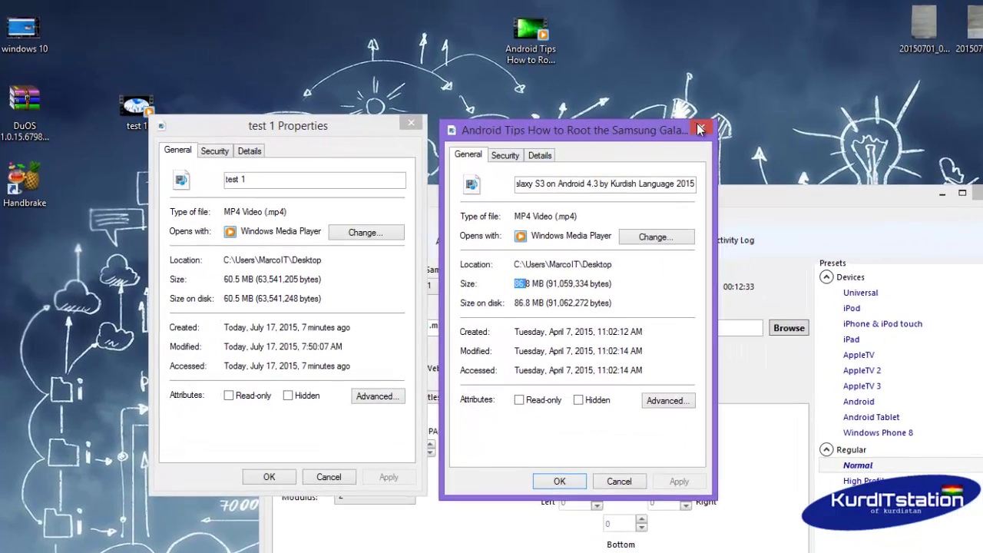
left_click(700, 129)
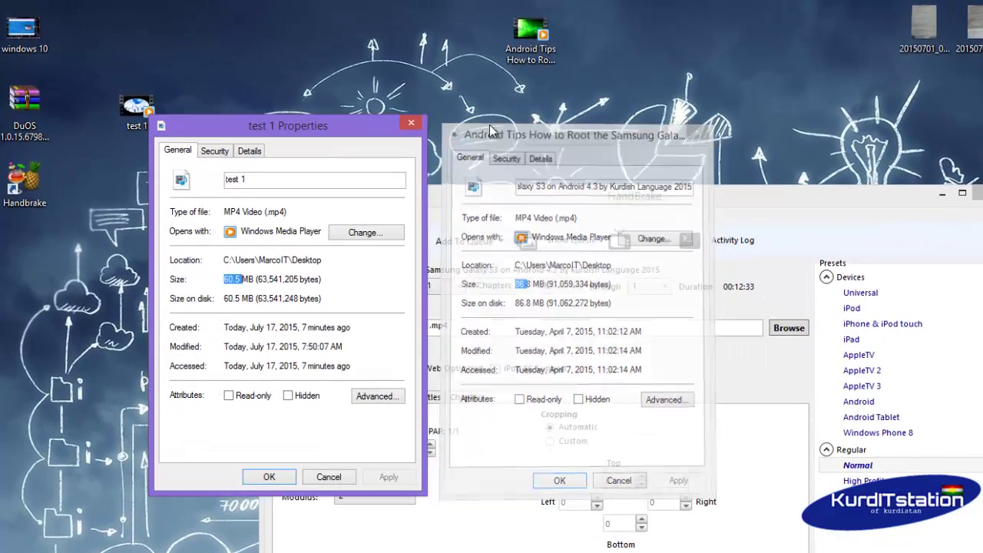
left_click(411, 124)
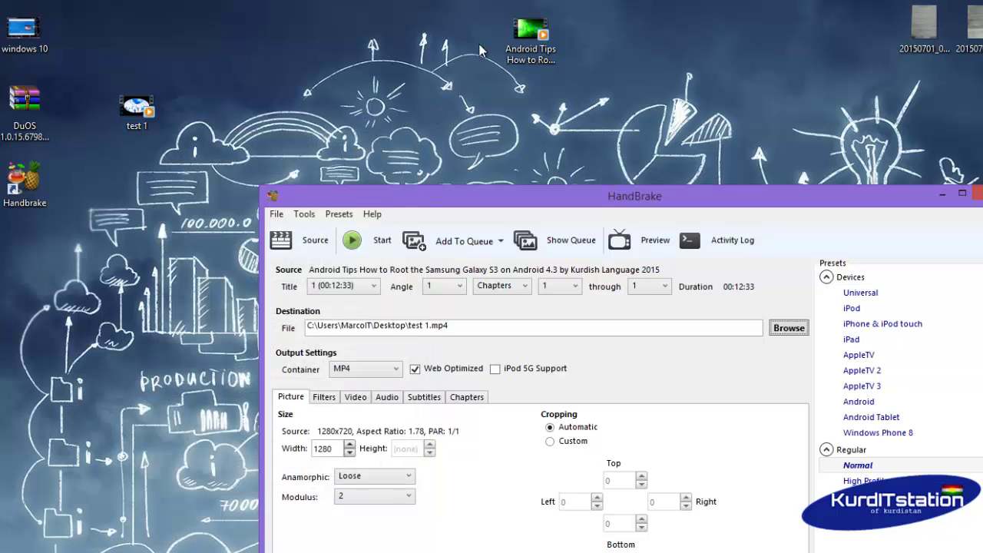
Step: Play the original Android Tips video from the desktop and move its player window clear of the test 1 file
double_click(528, 51)
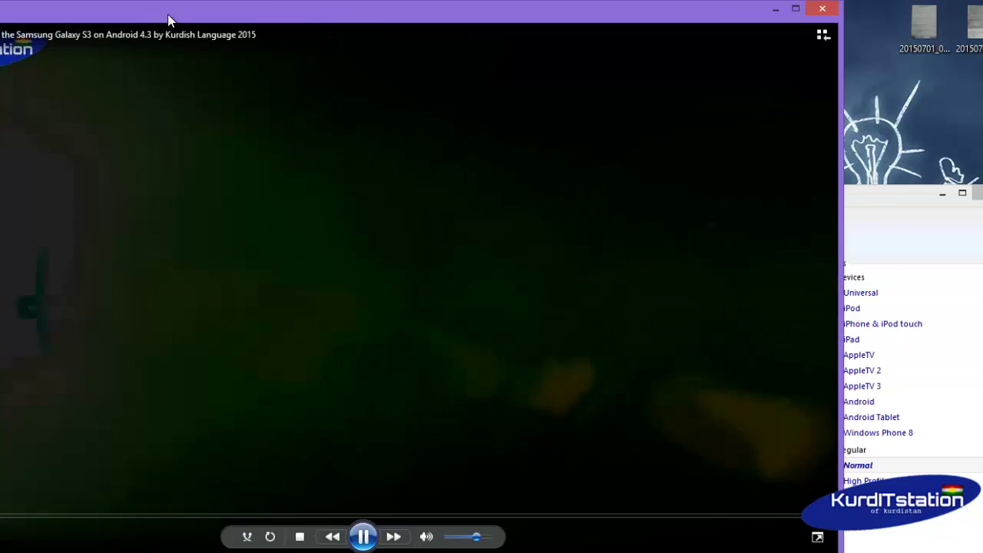
left_click_drag(169, 17, 707, 64)
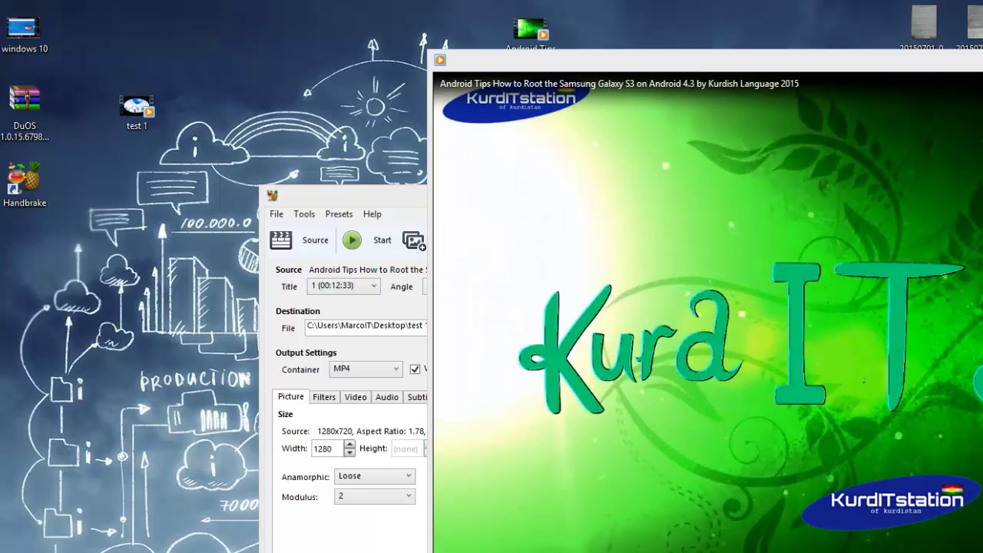
left_click_drag(712, 151, 789, 163)
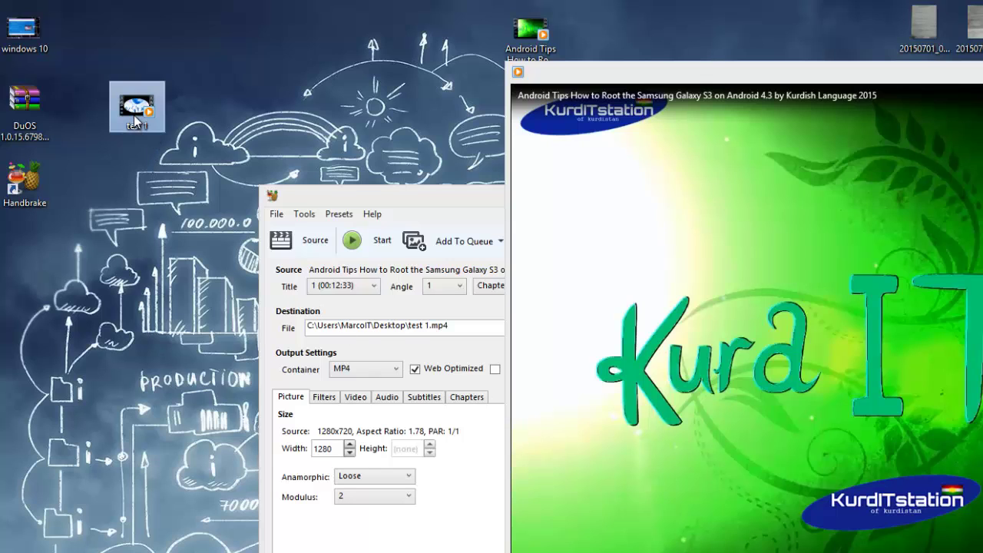
Step: Open the test 1 video with VLC media player, decline the VLC update, and move its window beside the original's player
right_click(133, 114)
mouse_move(173, 162)
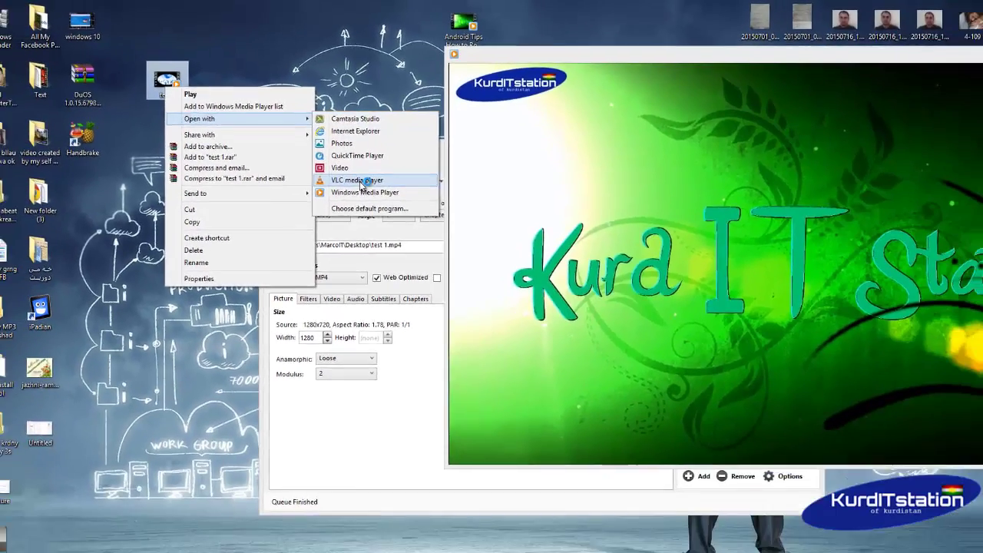
left_click(388, 239)
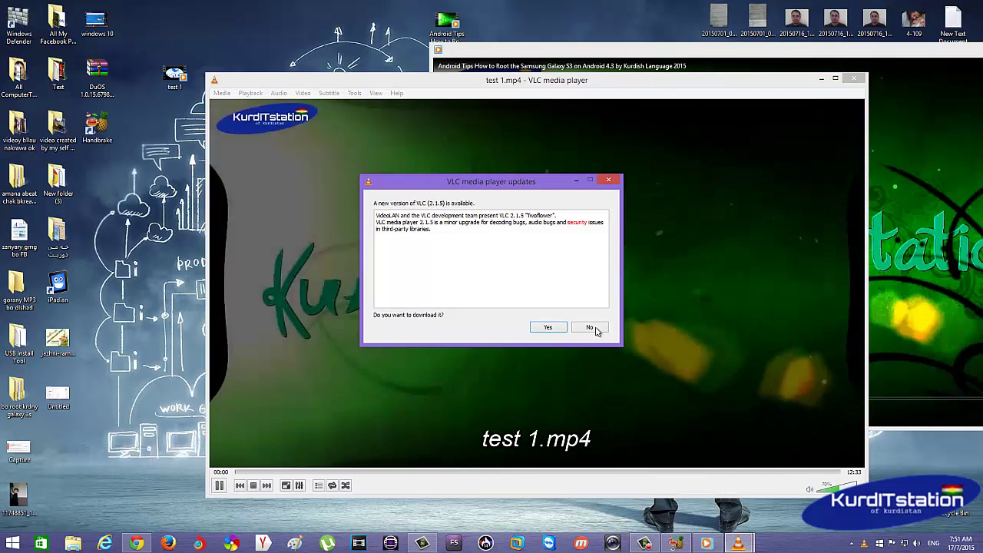
left_click(589, 327)
left_click_drag(562, 86, 311, 67)
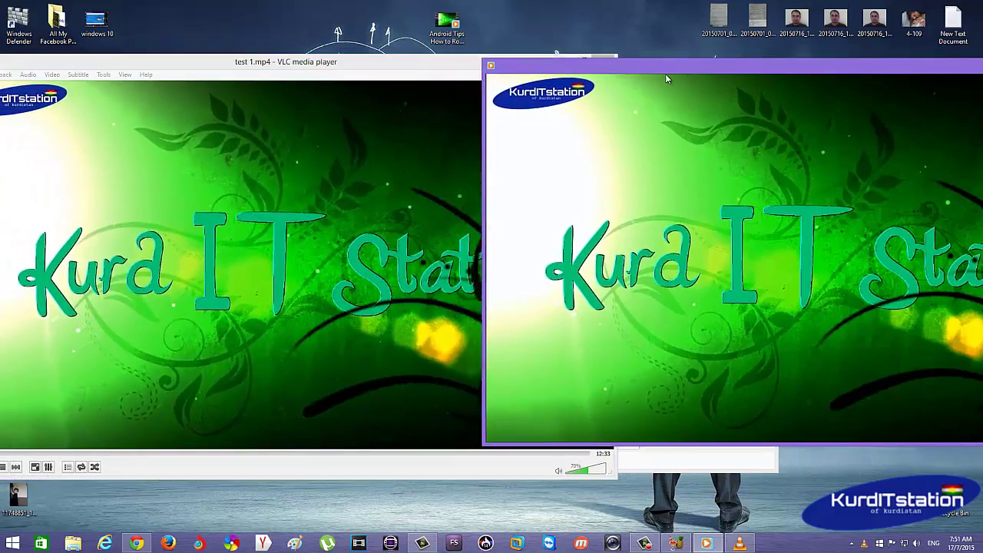
Step: Arrange the two player windows to compare the original and converted videos, and lower the VLC volume to 3%
left_click_drag(665, 77, 530, 86)
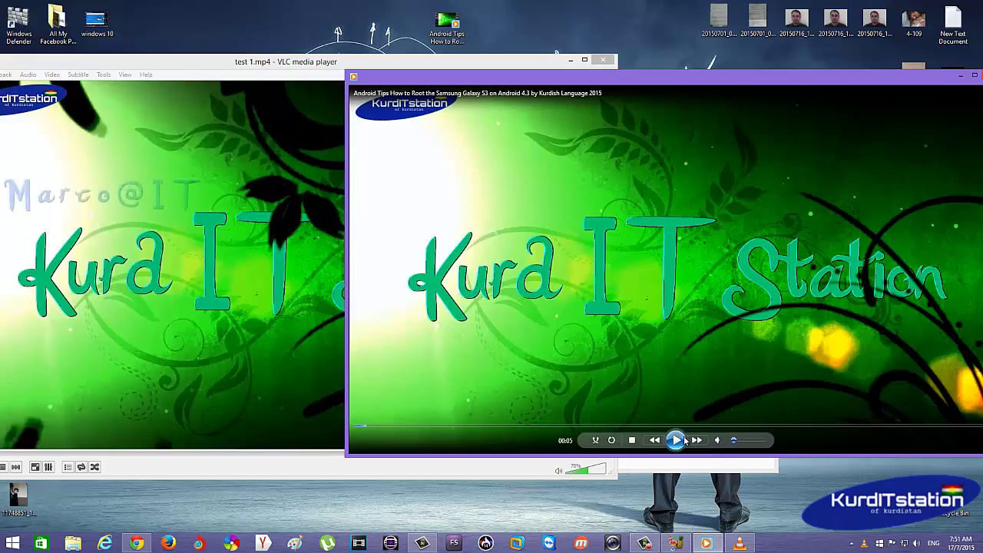
left_click_drag(647, 268, 739, 287)
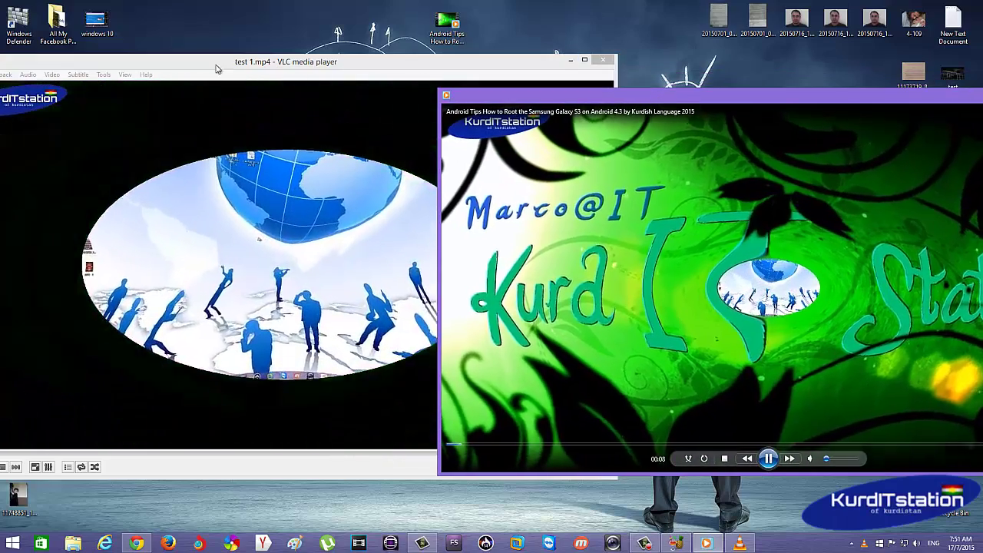
left_click_drag(253, 61, 330, 55)
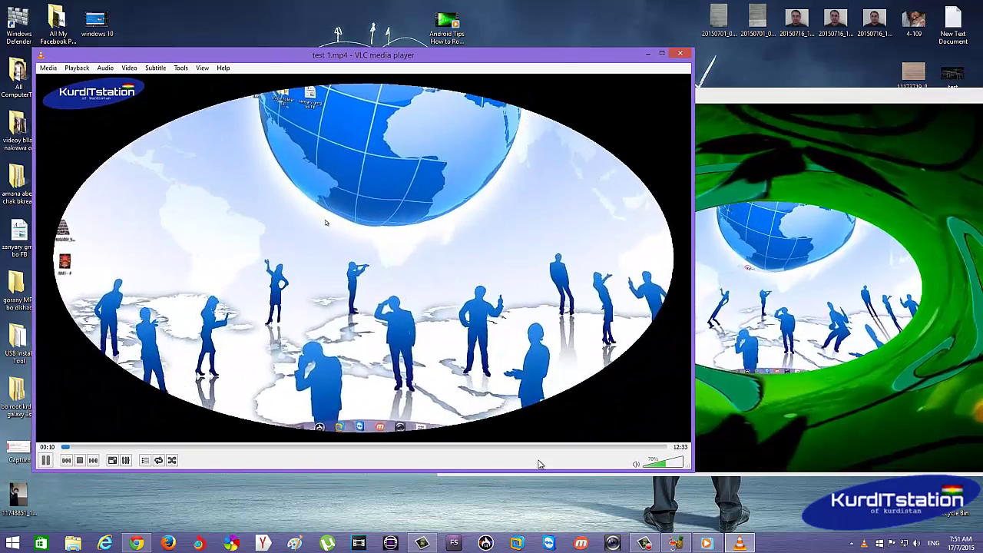
left_click_drag(656, 469, 644, 466)
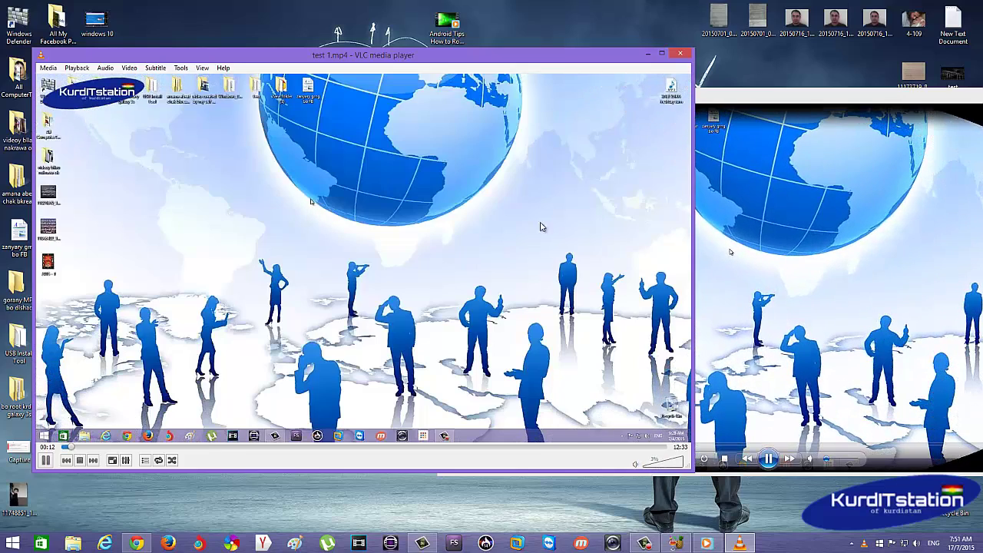
Step: Snap the test 1 and original video players side by side and skip test 1 ahead to the phone footage to compare picture quality
left_click_drag(482, 56, 0, 69)
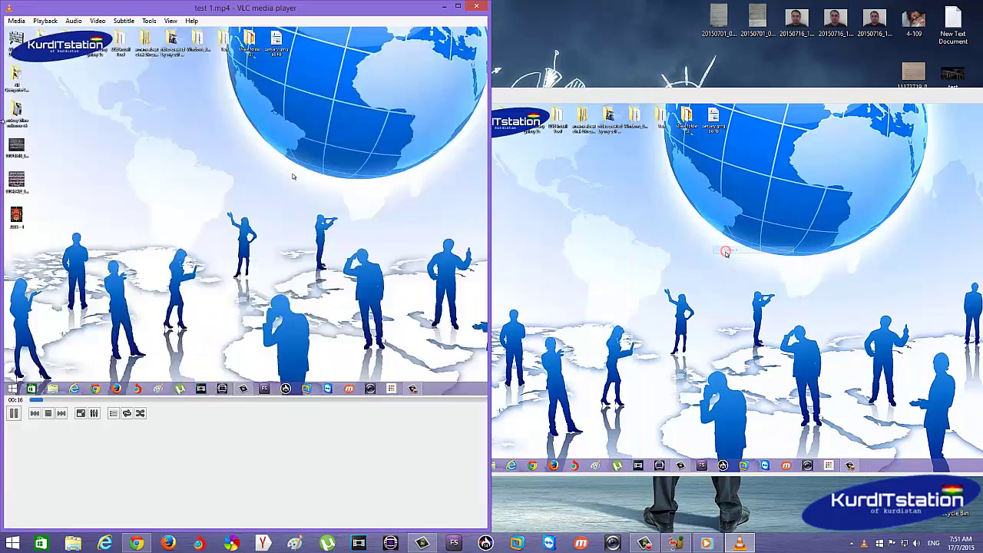
double_click(728, 100)
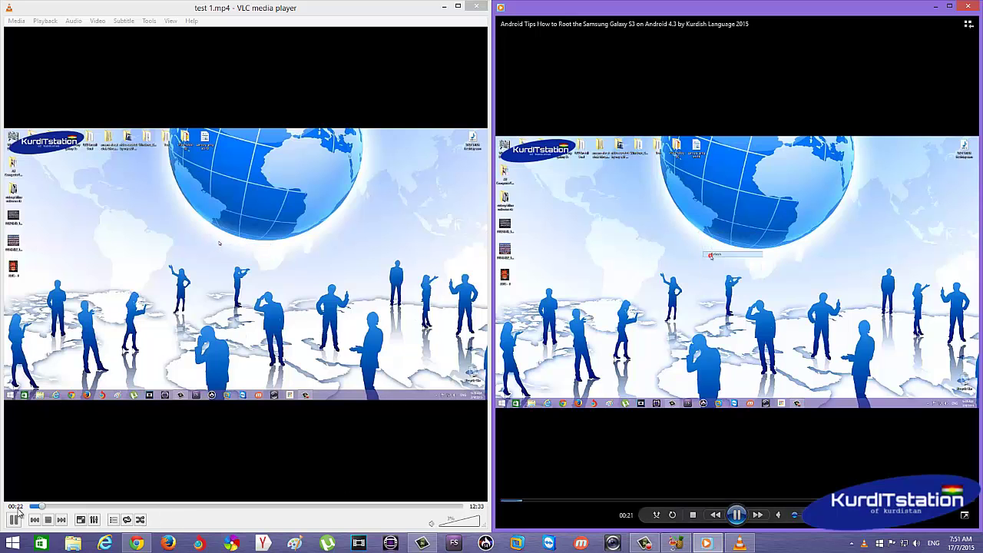
left_click(90, 506)
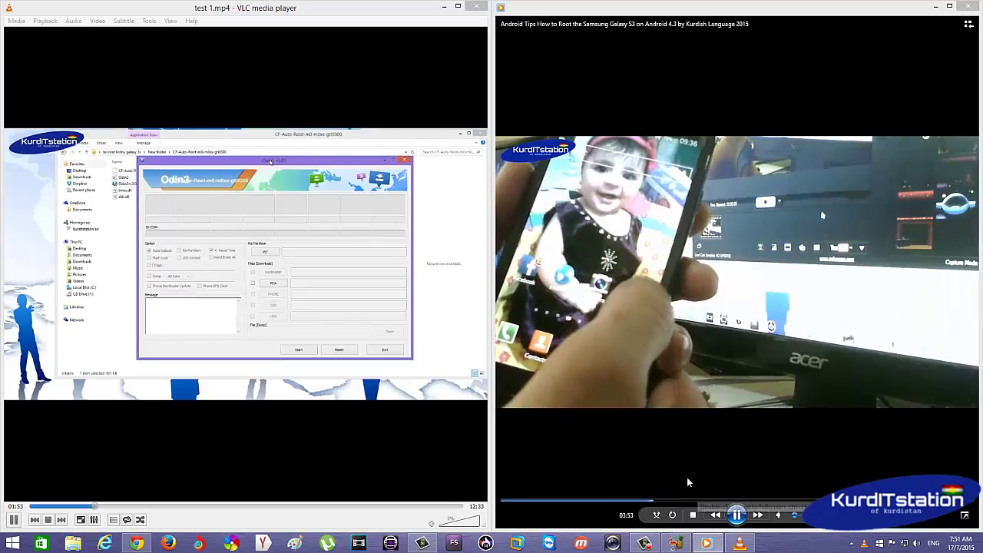
left_click(141, 506)
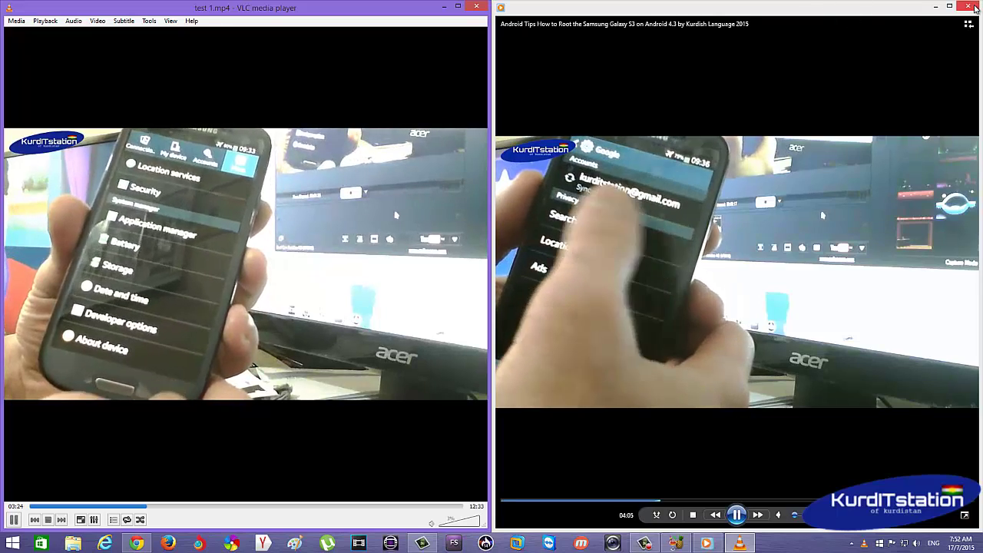
Step: Close the original video's player, the test 1 player and the HandBrake window
left_click(974, 8)
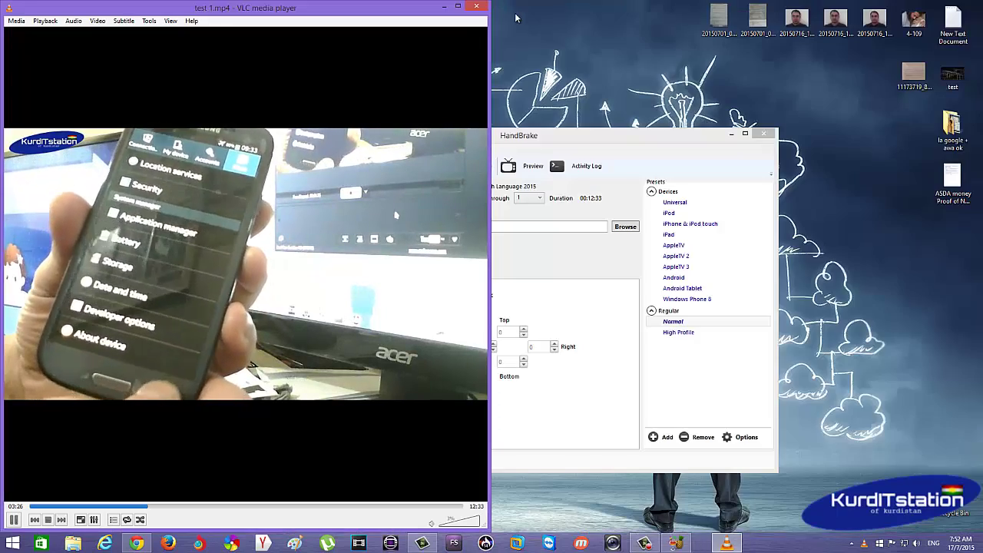
left_click(477, 6)
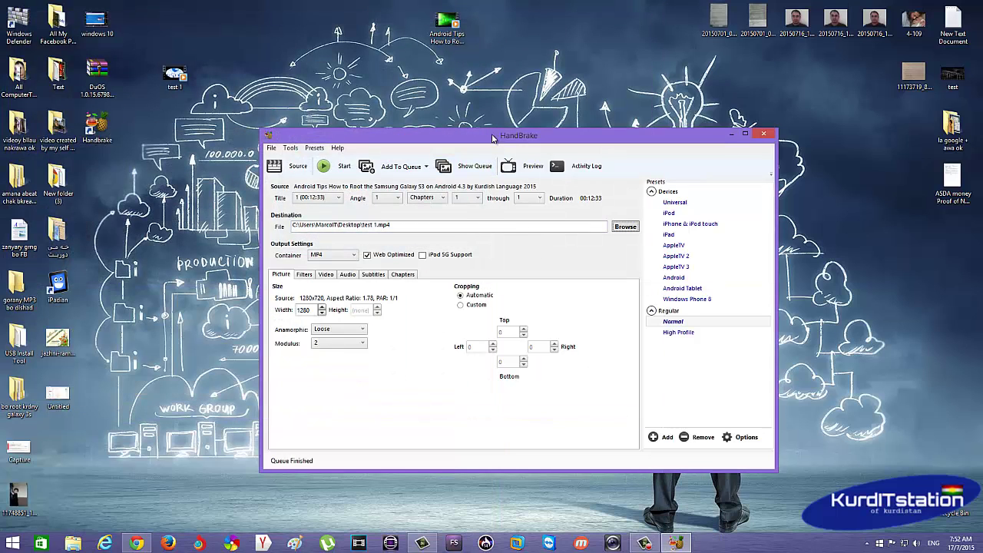
left_click_drag(495, 140, 485, 123)
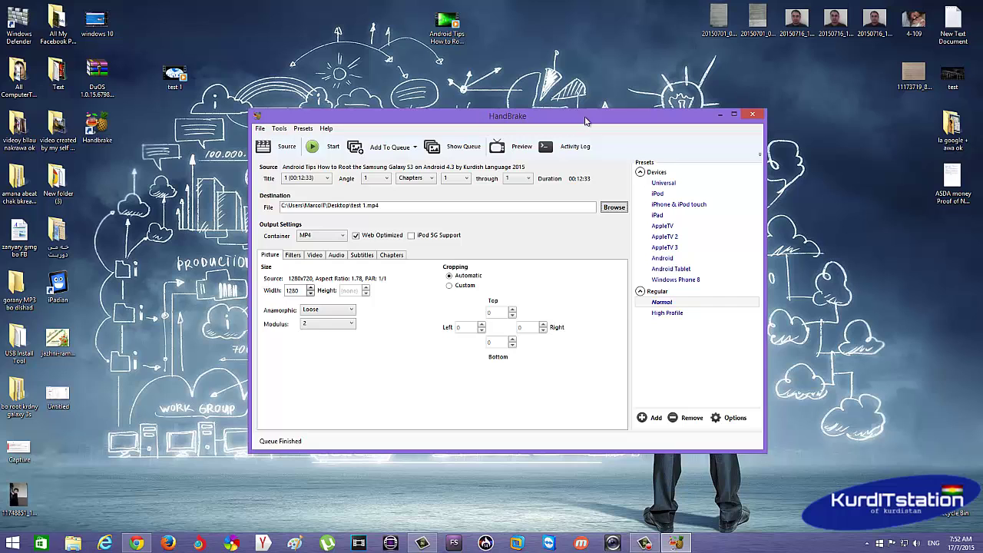
left_click(753, 115)
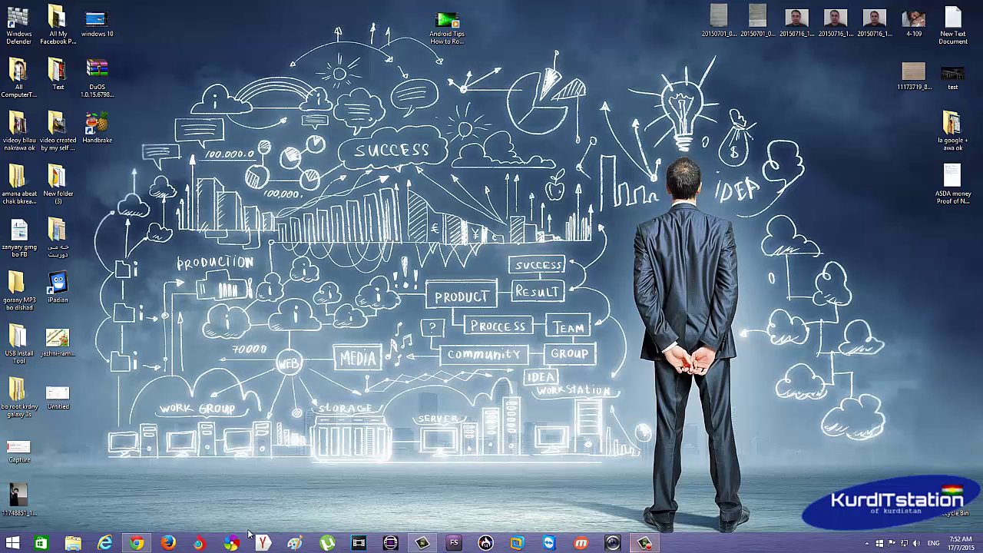
Step: Switch to Chrome, look over the KurdITstation Facebook page's timeline, and check its notifications
left_click(136, 544)
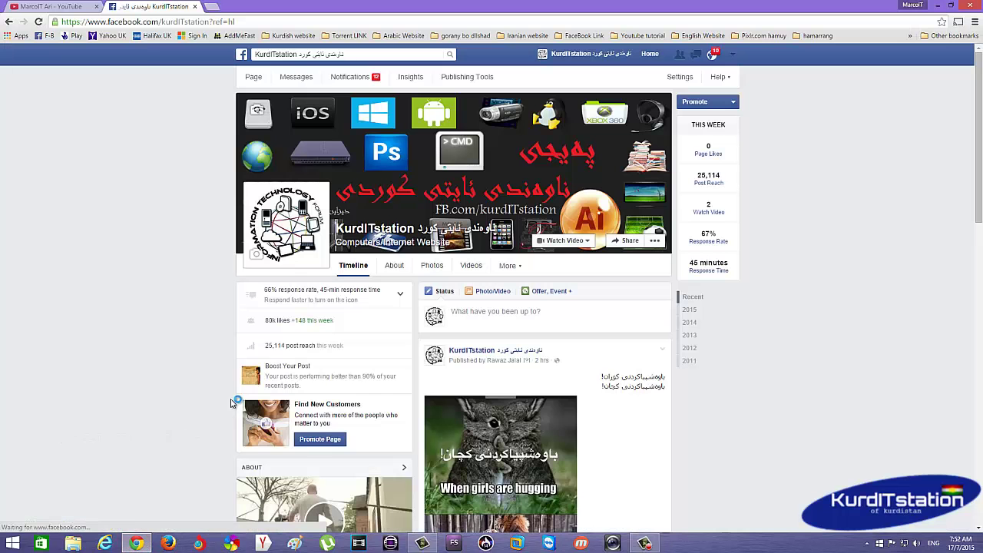
scroll(459, 349, "down", 2)
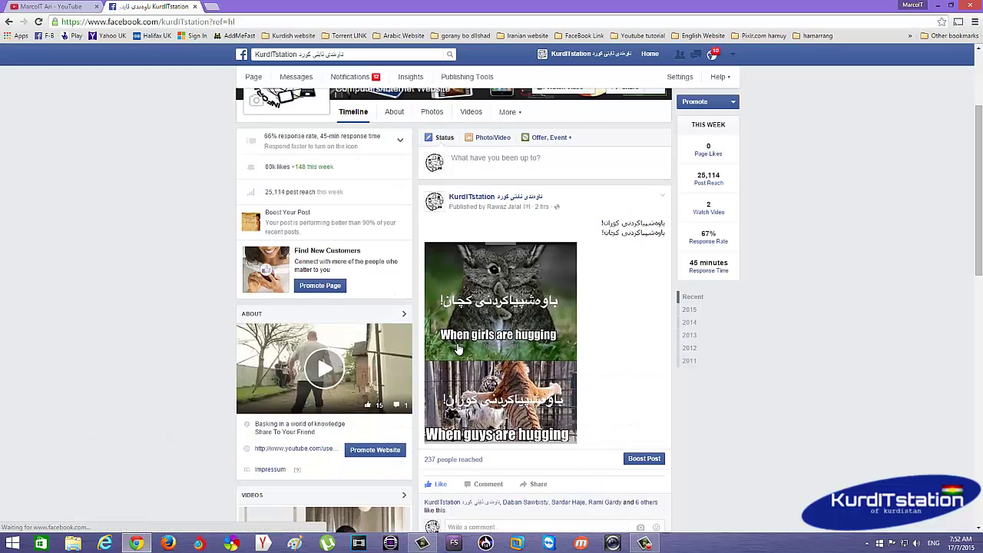
scroll(458, 349, "up", 2)
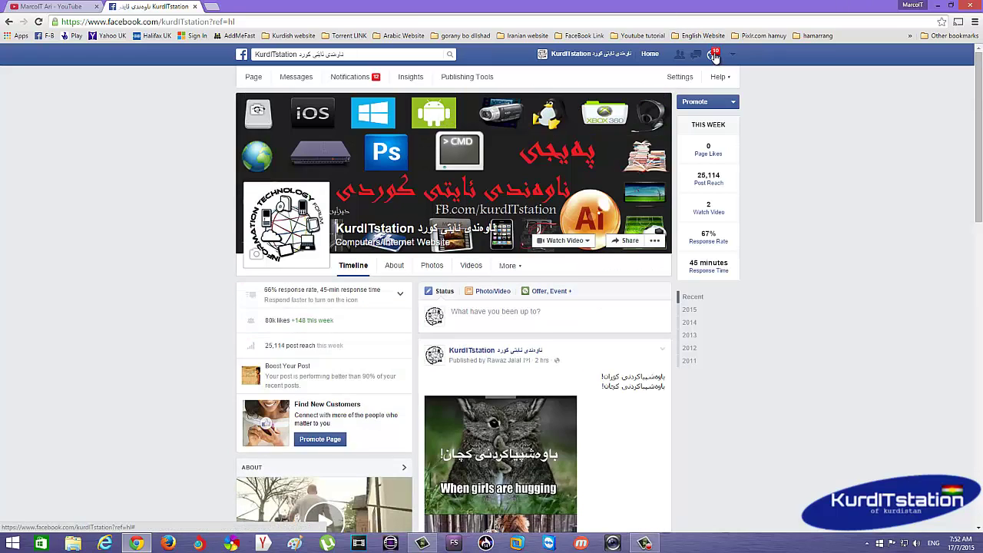
left_click(714, 57)
left_click(714, 57)
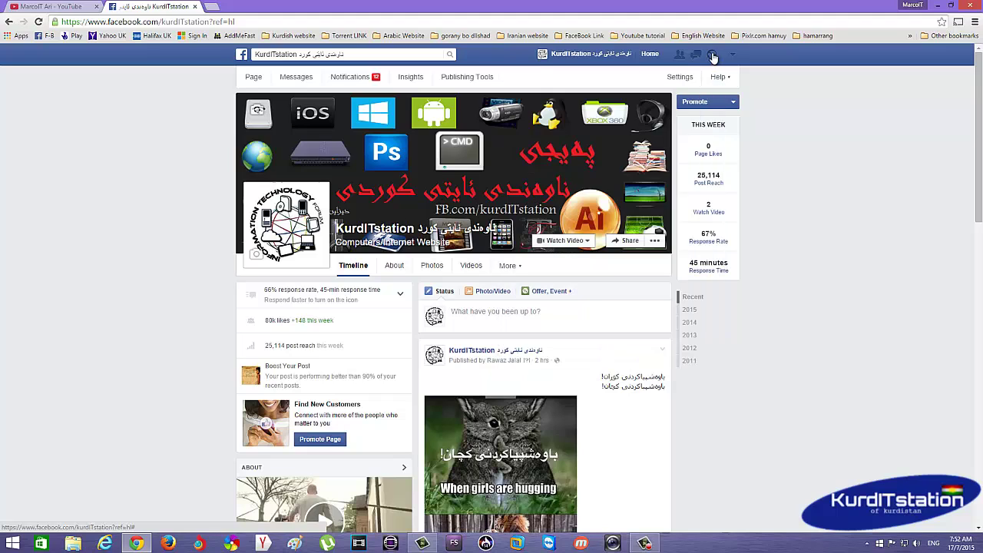